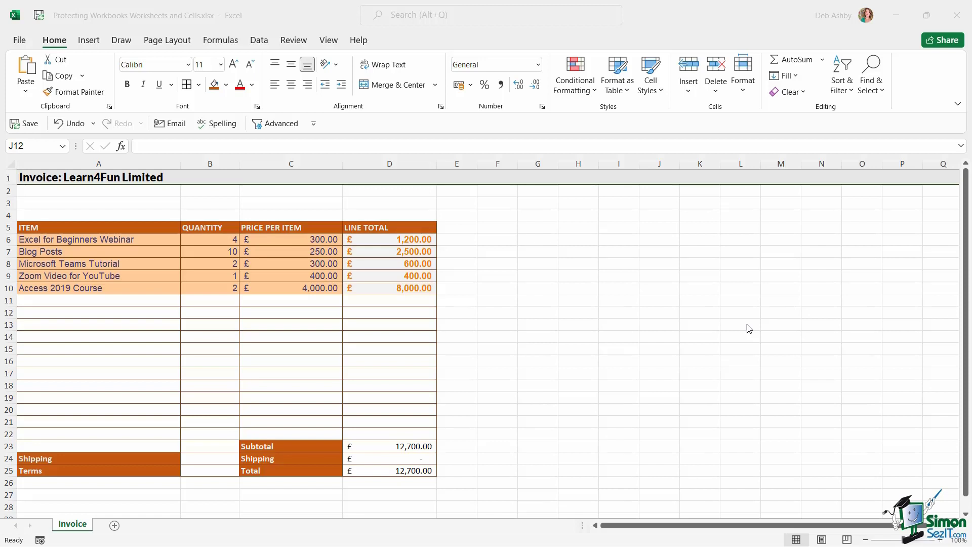
Test copying the D10 line-total formula down to row 22, then undo the fill.
click(383, 241)
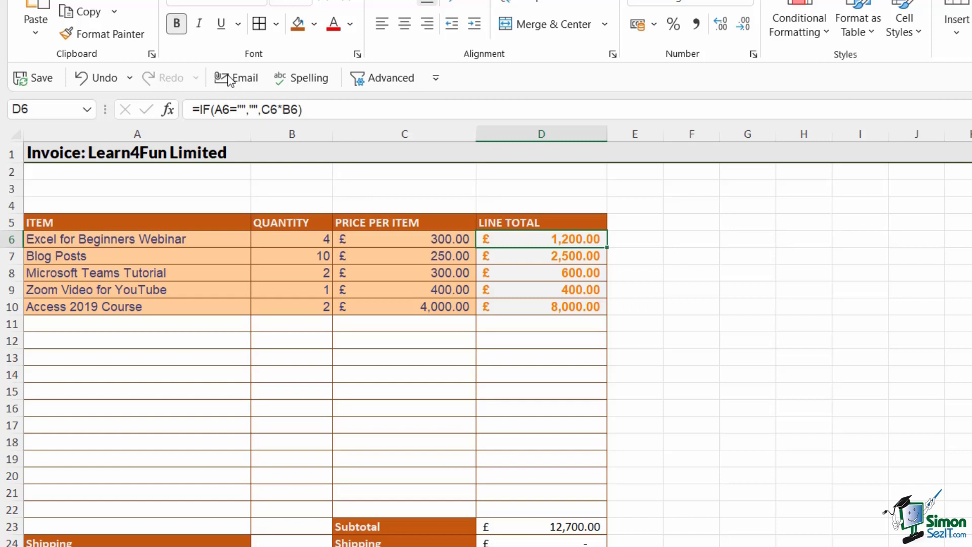
click(565, 307)
drag(609, 319, 610, 514)
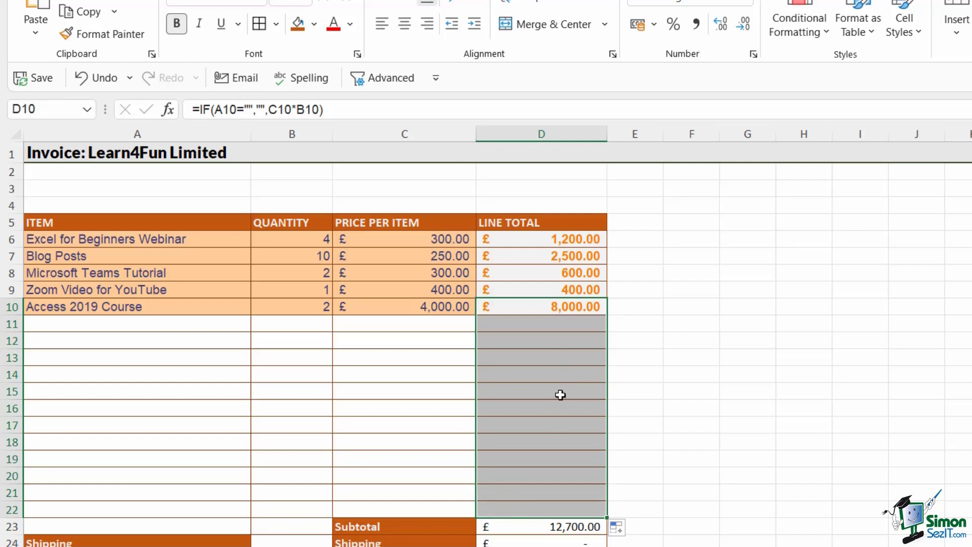
click(557, 324)
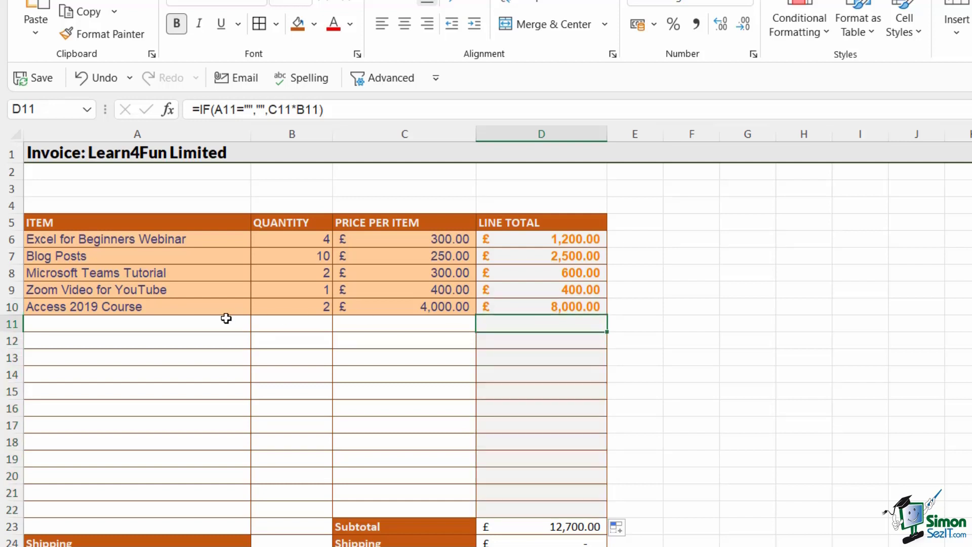
click(156, 323)
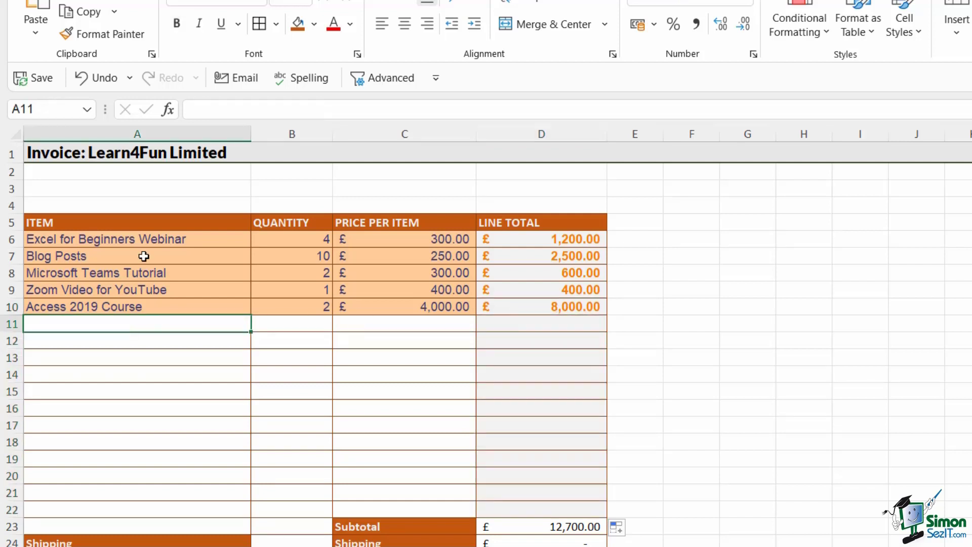
click(572, 328)
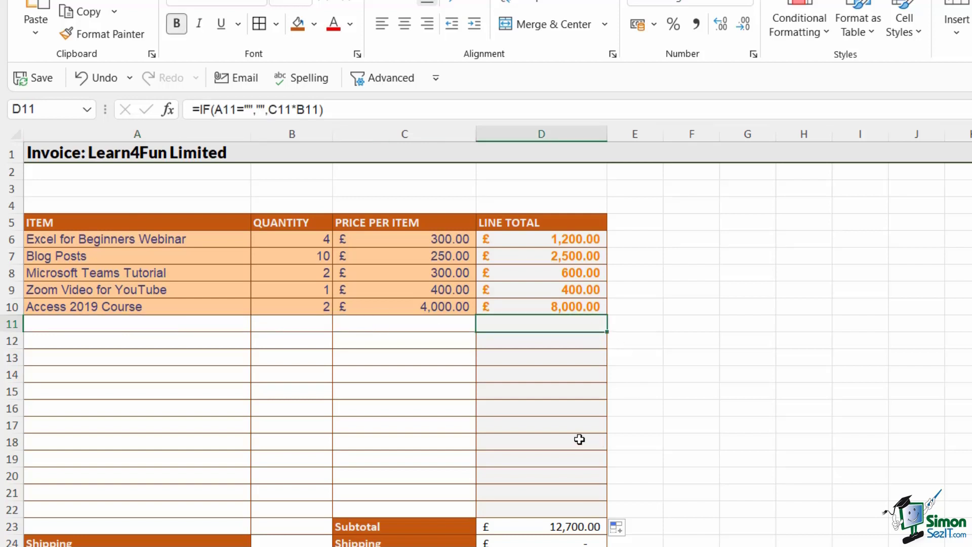
click(90, 80)
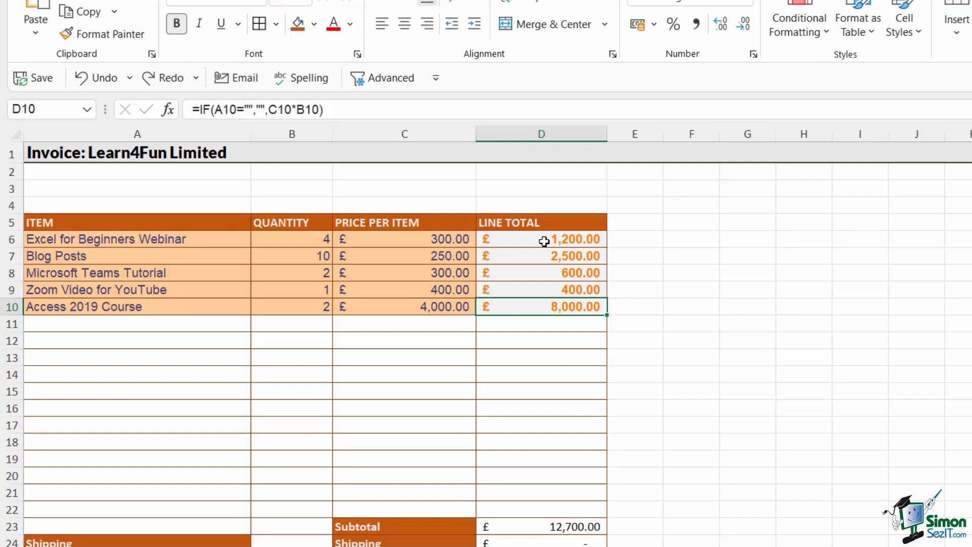
drag(542, 241, 544, 316)
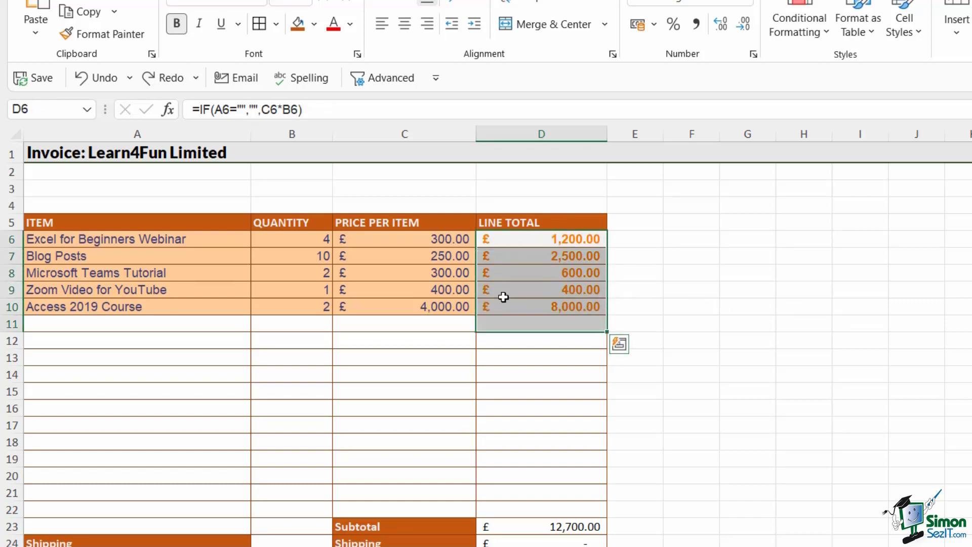
click(747, 205)
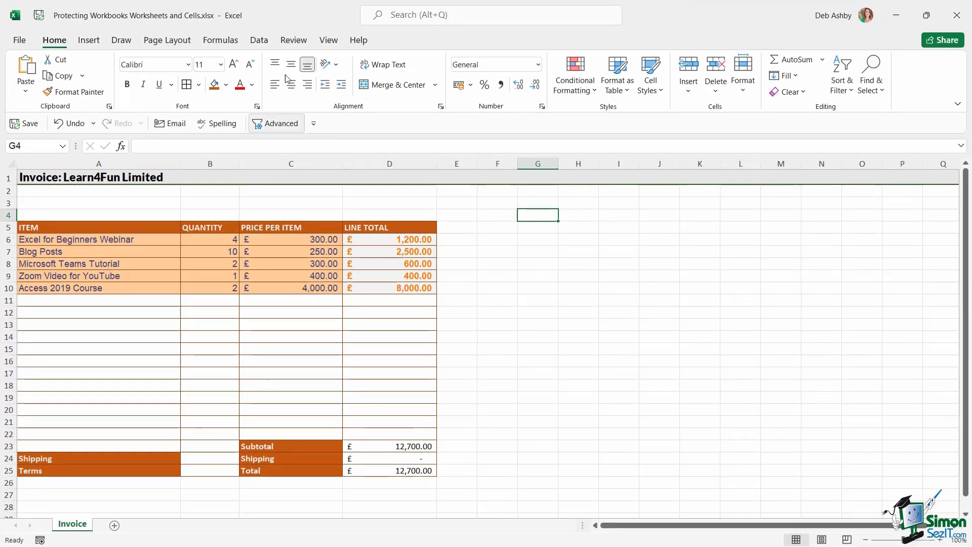
Protect the Invoice sheet from the Review tab with a password, confirming it again.
click(294, 40)
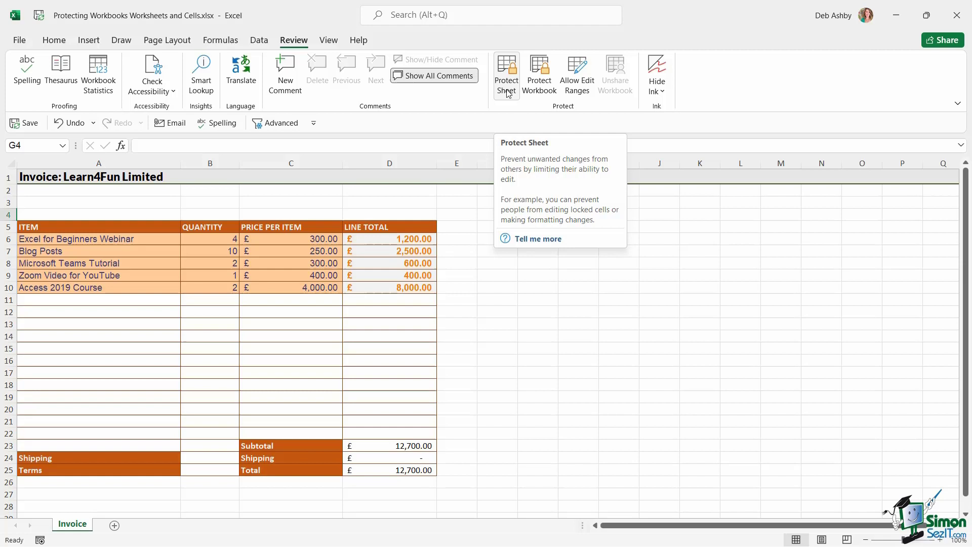
click(507, 92)
drag(361, 175, 572, 160)
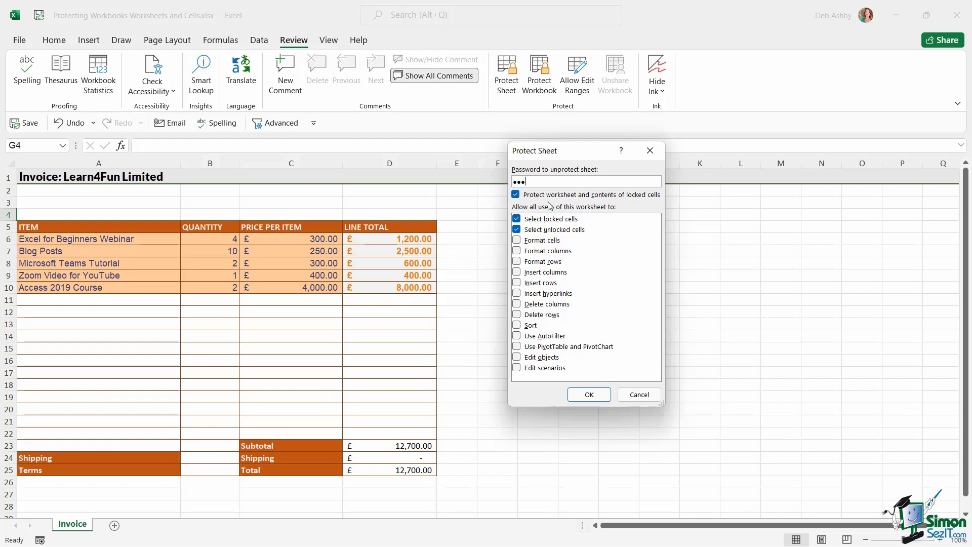
text(sword)
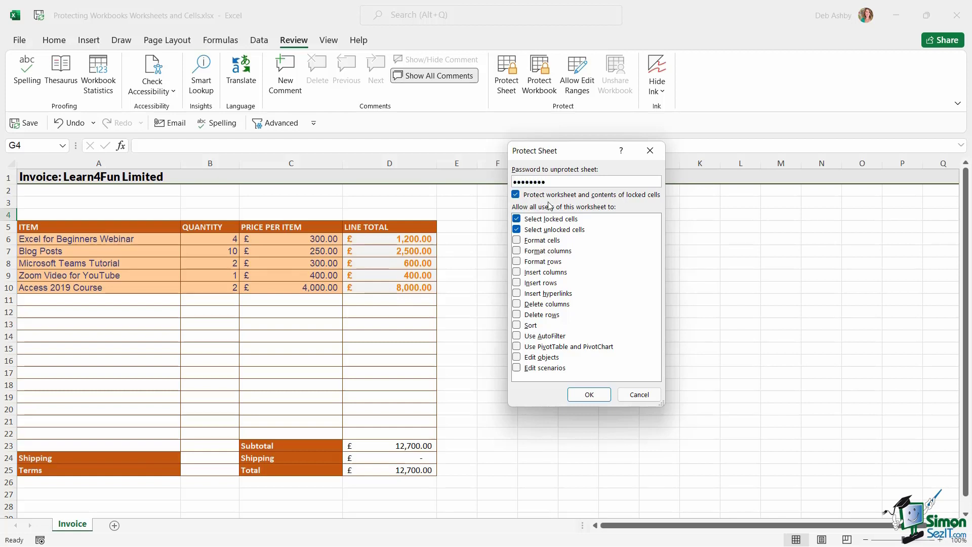
click(590, 395)
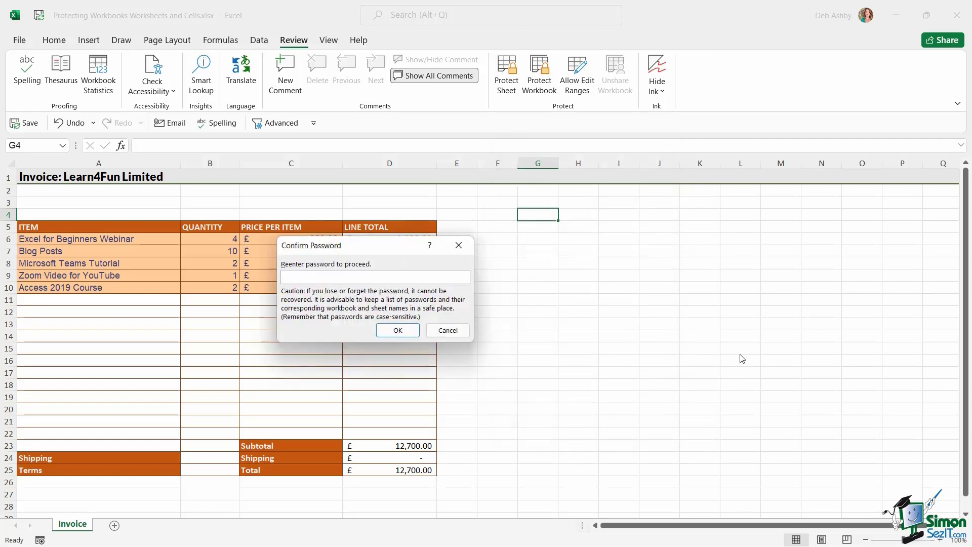
text(password)
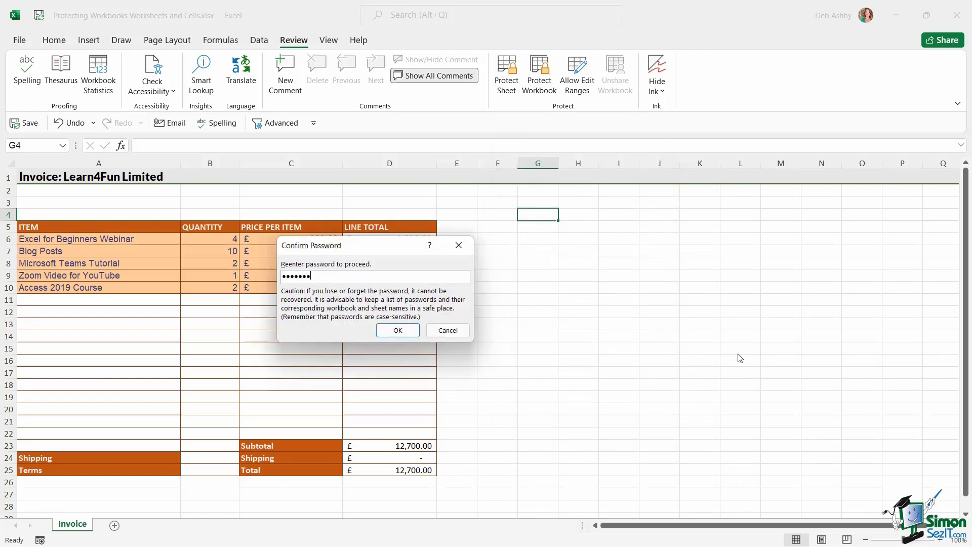
click(397, 330)
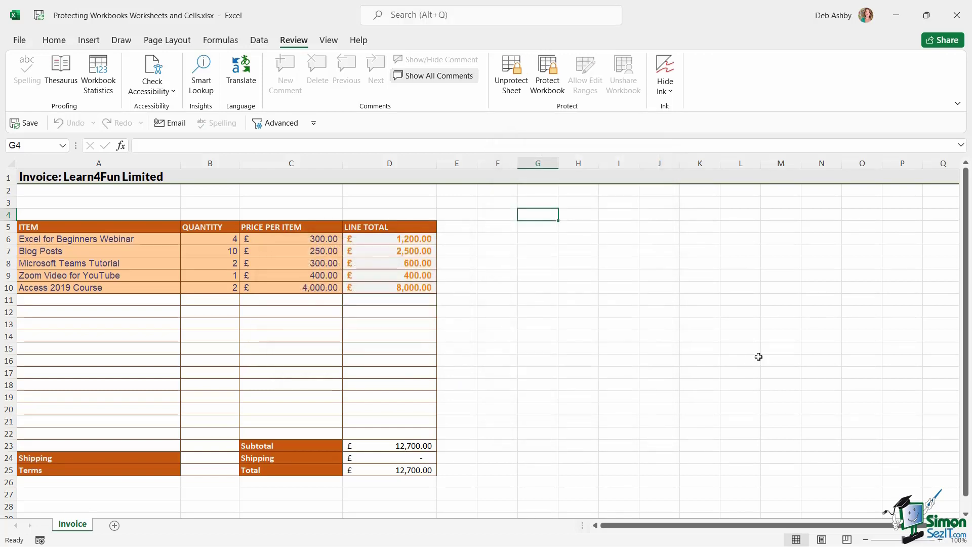
click(607, 278)
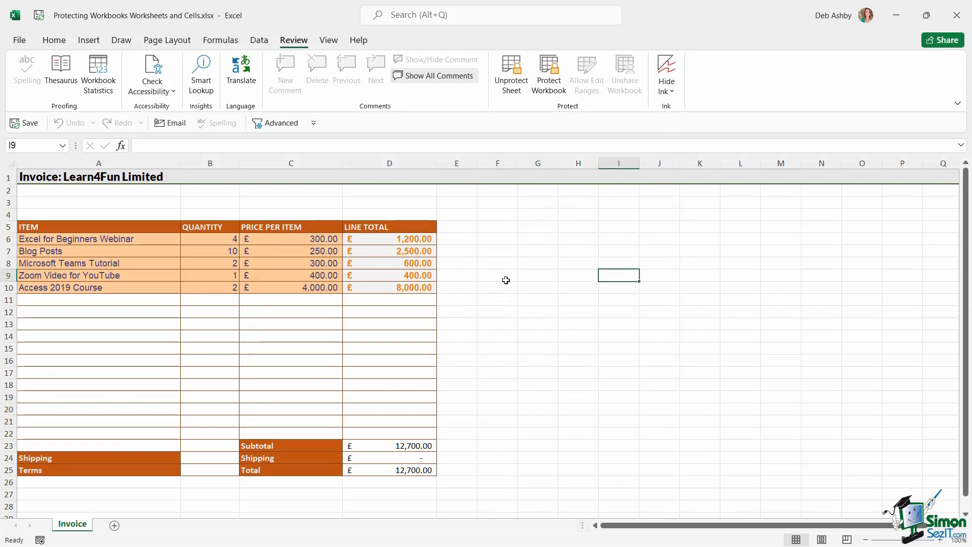
click(512, 265)
click(381, 320)
key(Up)
key(Up)
key(Up)
key(Up)
click(362, 321)
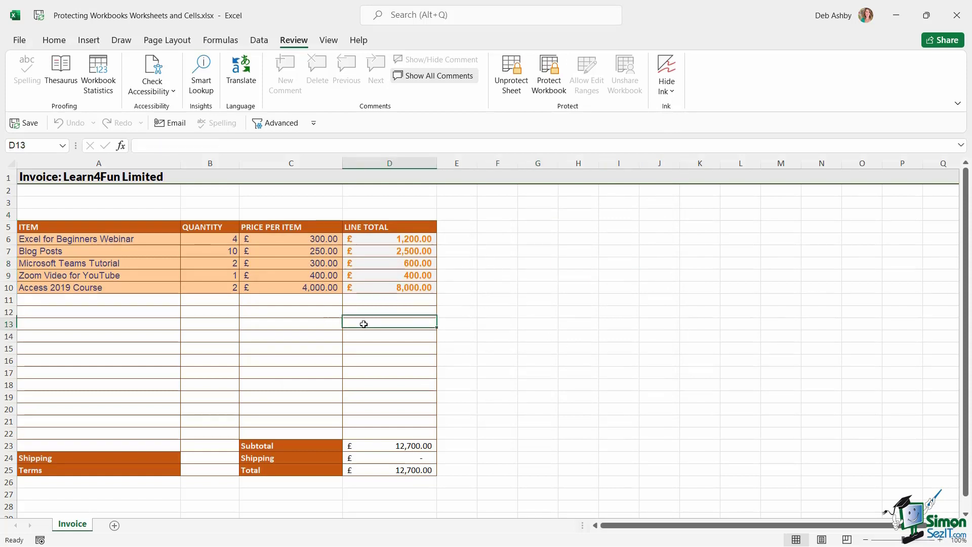
click(336, 315)
click(305, 285)
click(319, 259)
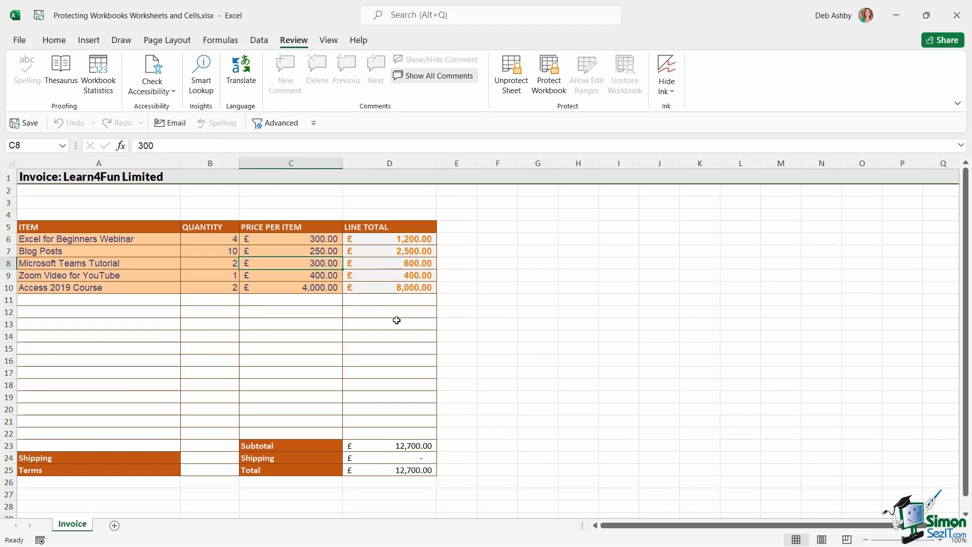
drag(394, 313, 387, 352)
click(593, 351)
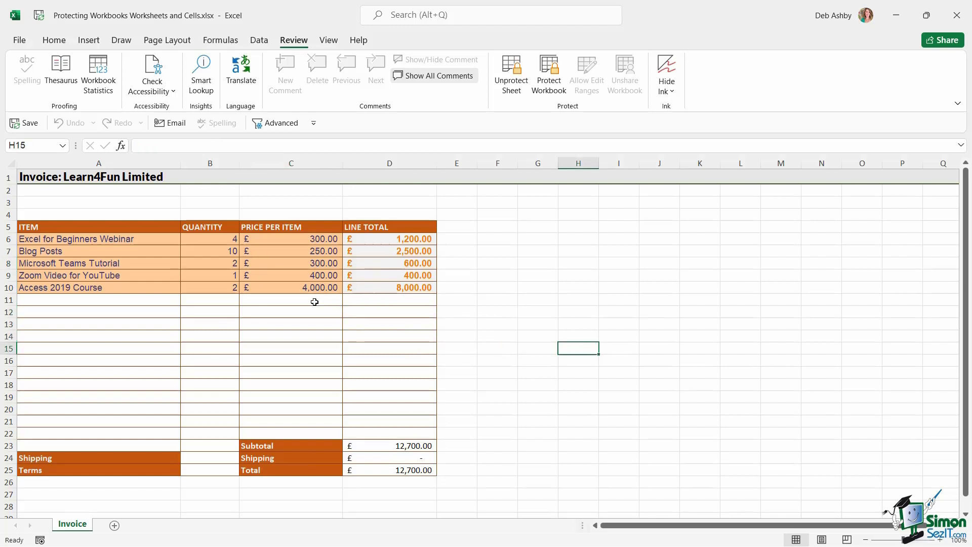
click(303, 286)
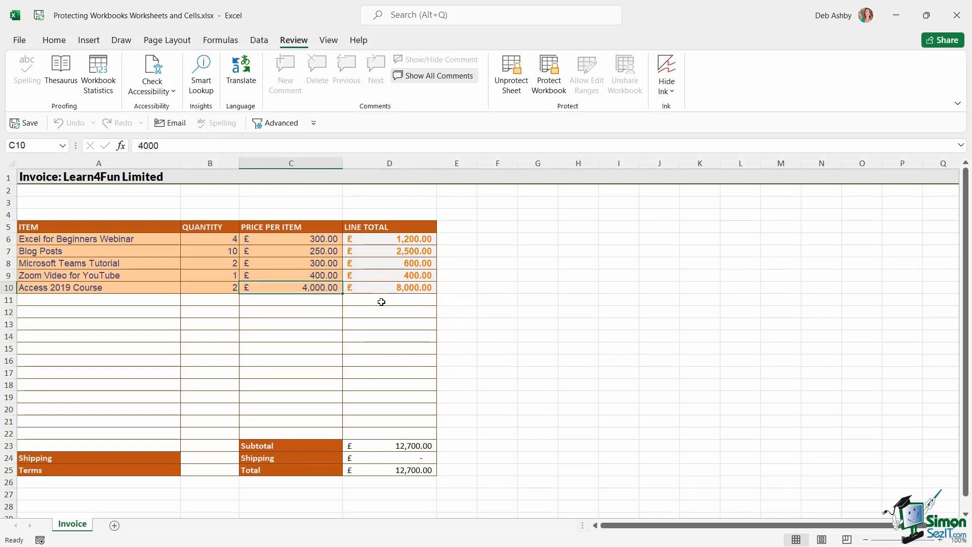
key(5)
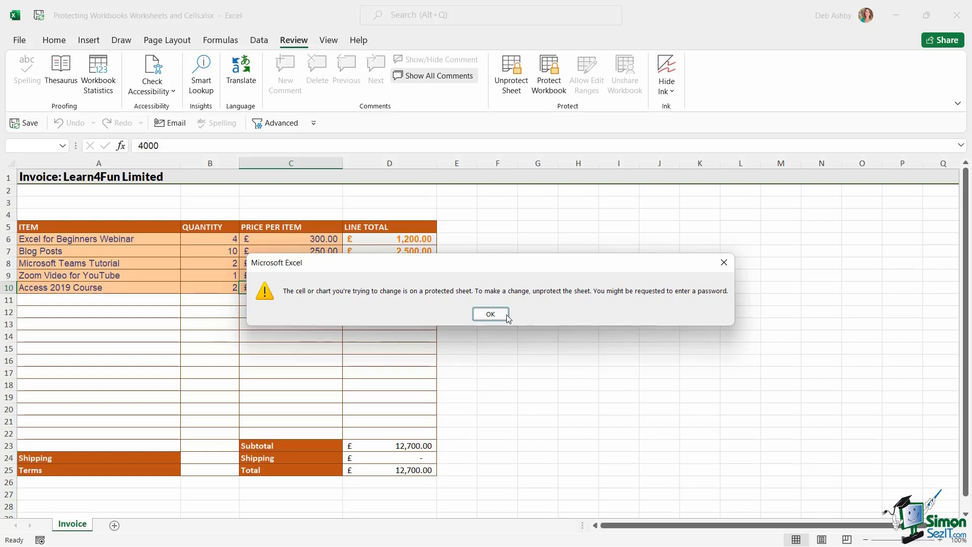
click(491, 313)
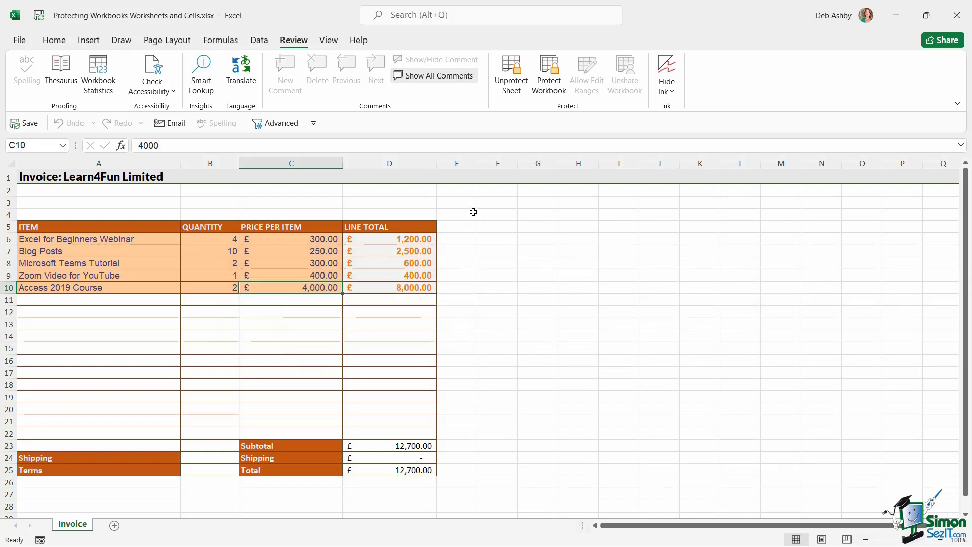
click(516, 84)
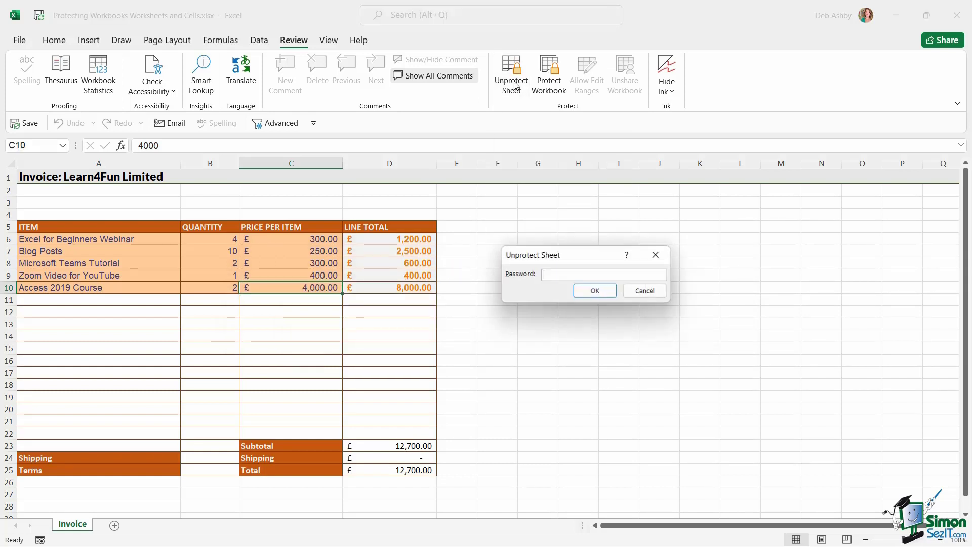
text(password)
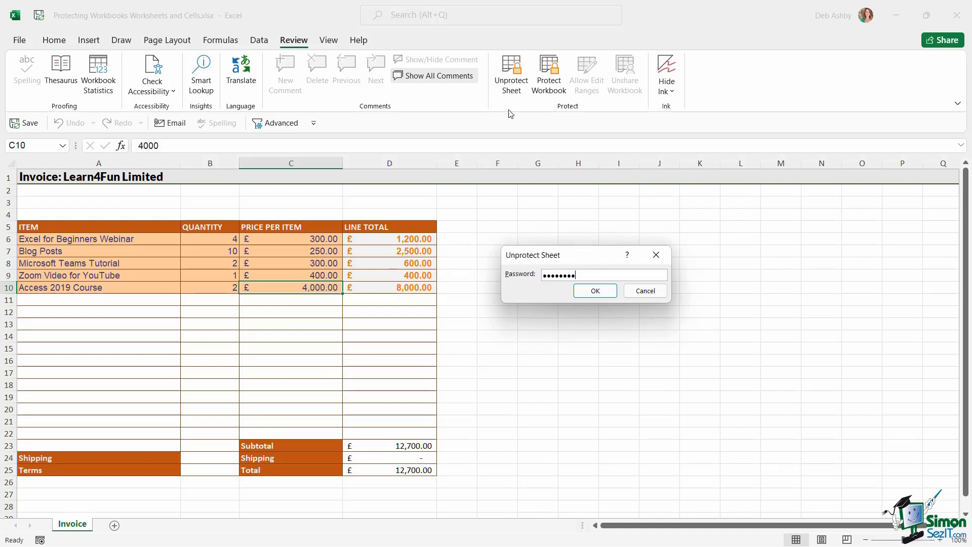
key(Return)
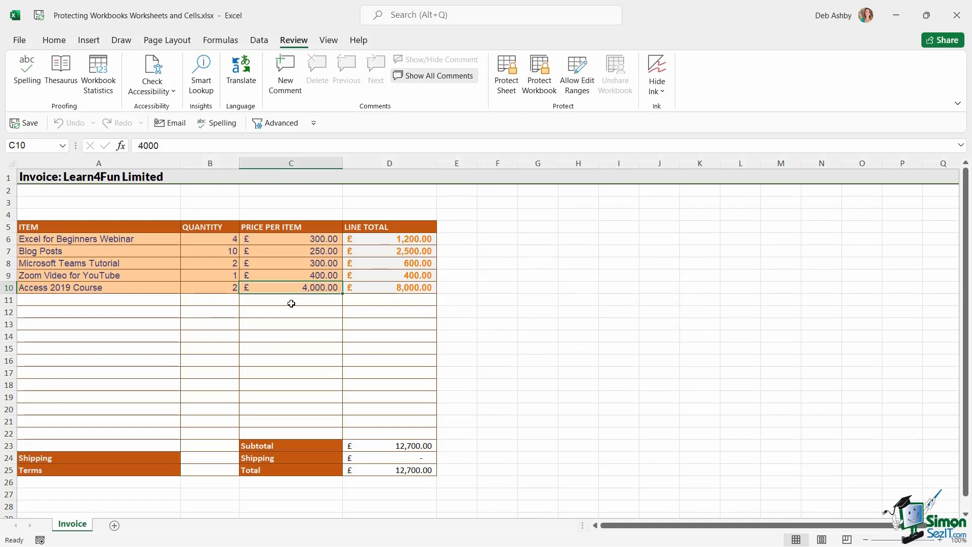
click(293, 301)
text(sdf)
key(BackSpace)
key(BackSpace)
key(BackSpace)
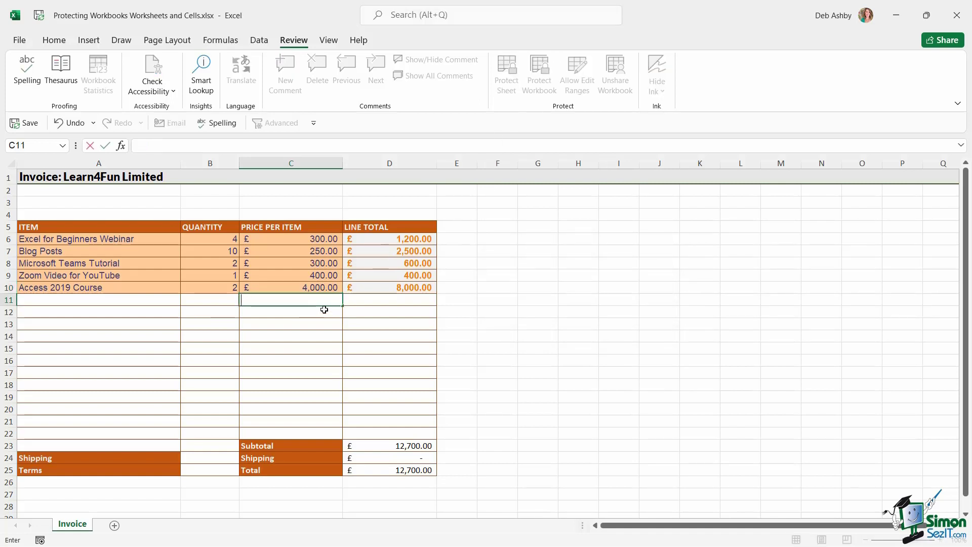
click(544, 288)
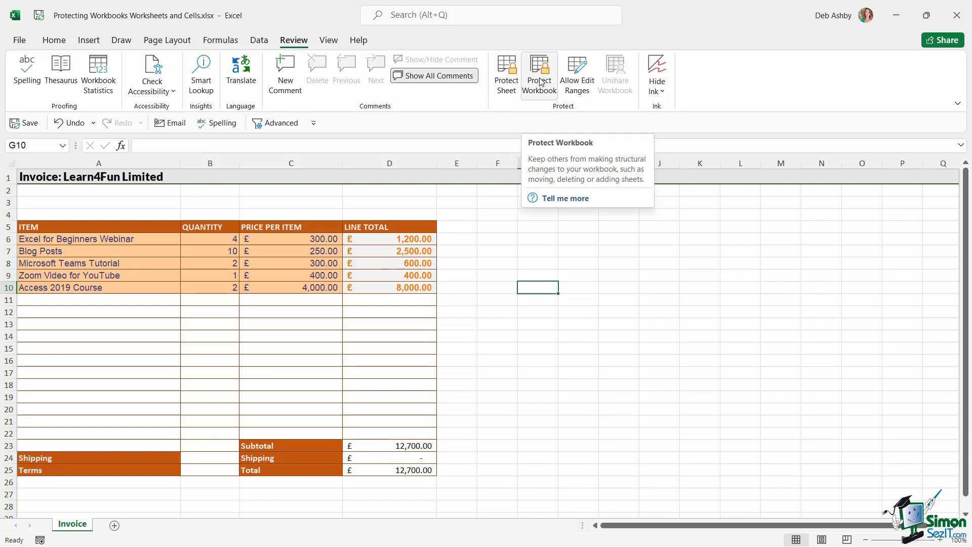
click(673, 324)
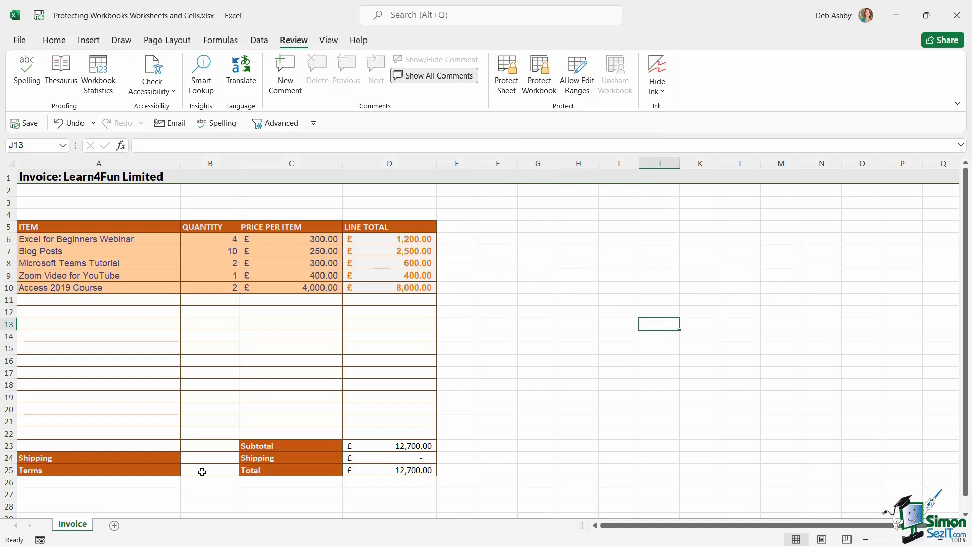
click(115, 527)
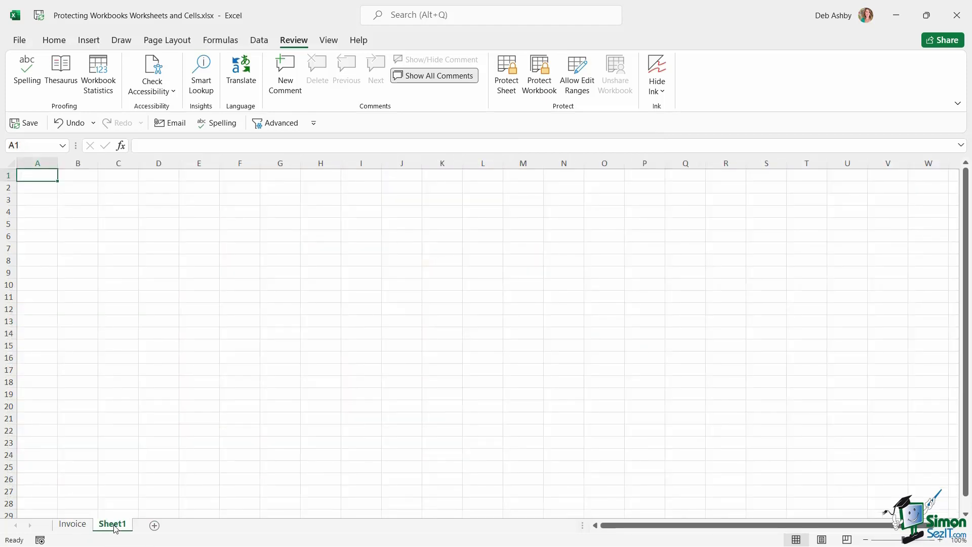
right_click(114, 525)
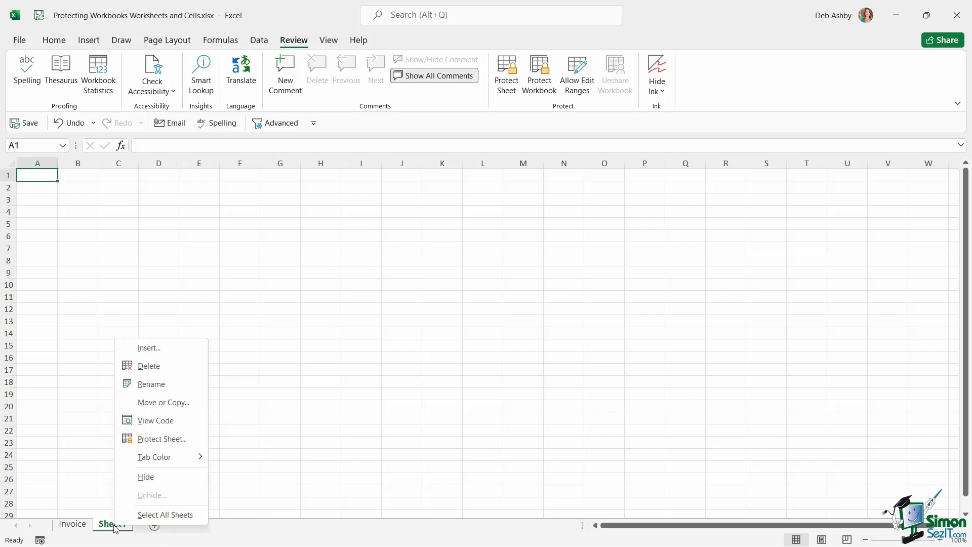
click(150, 366)
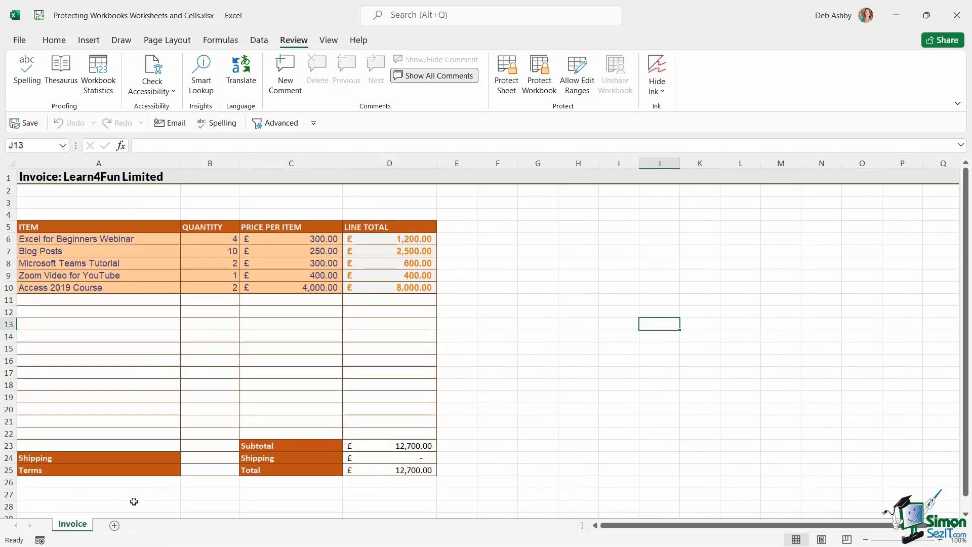
click(554, 264)
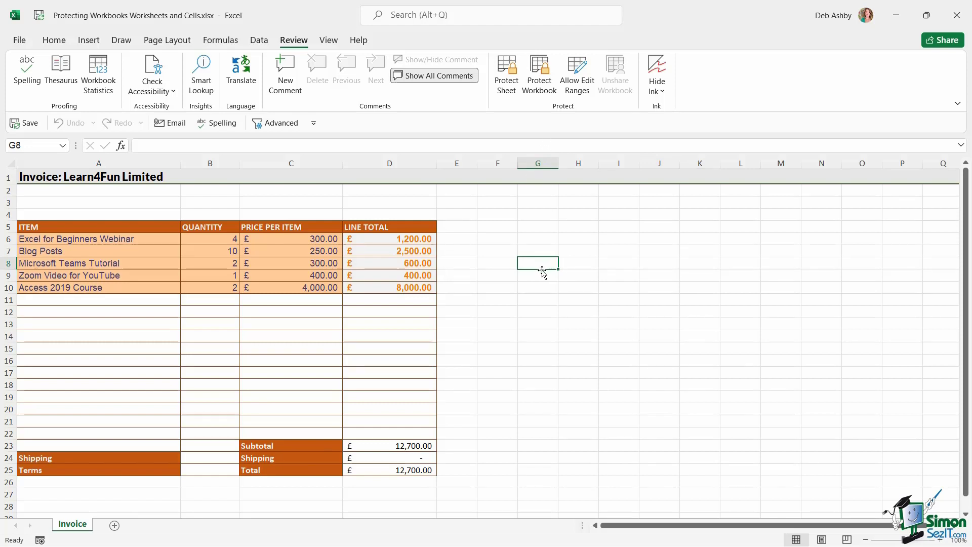
Protect the workbook structure with a password, entering it twice.
click(541, 82)
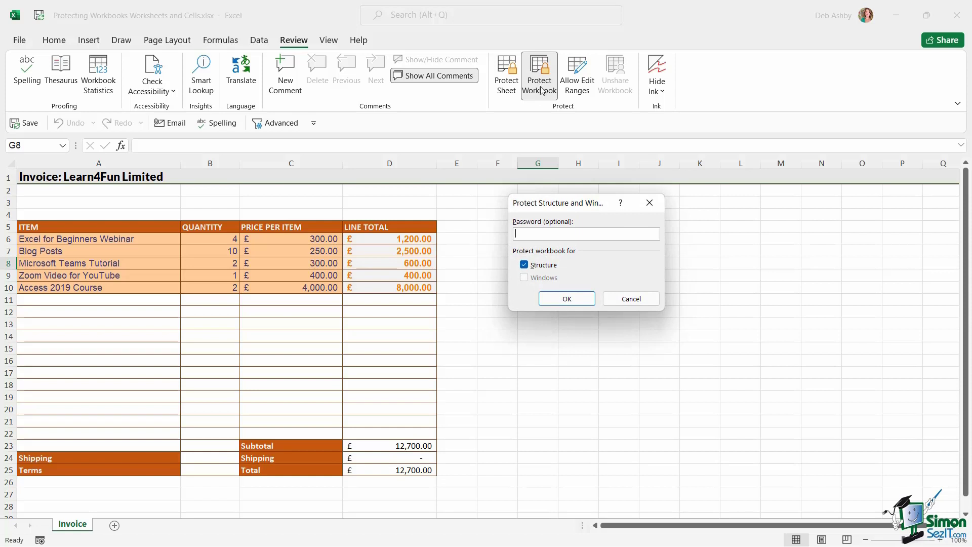
text(password1)
click(578, 300)
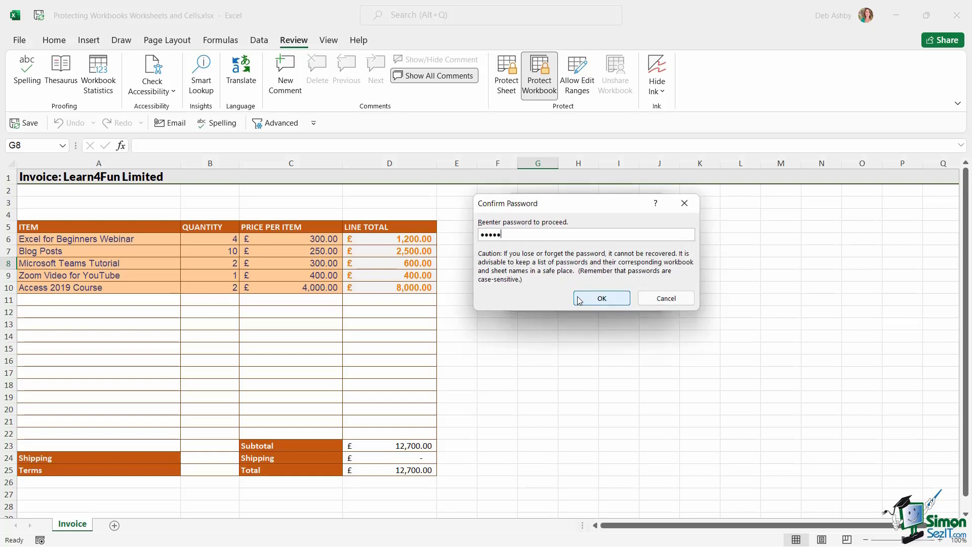
text(password1)
click(579, 300)
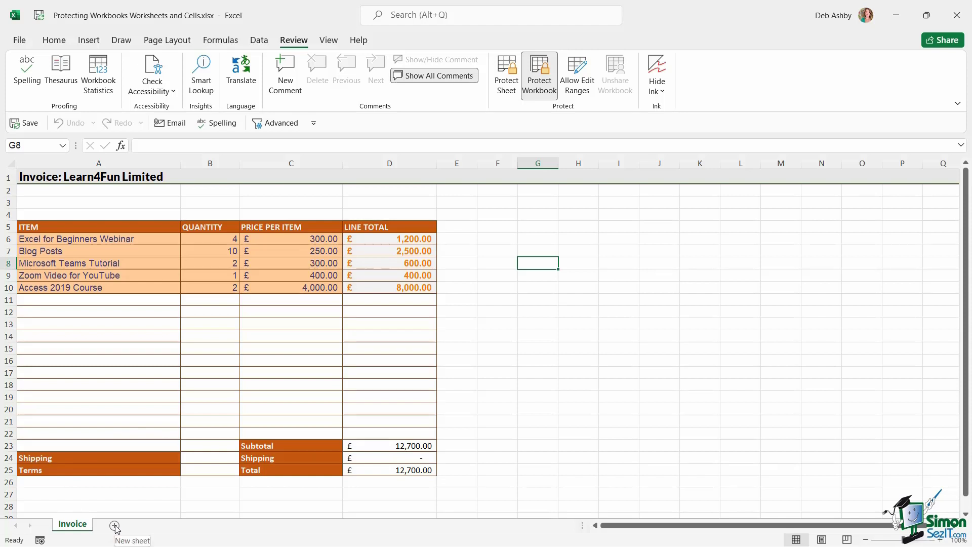
right_click(72, 529)
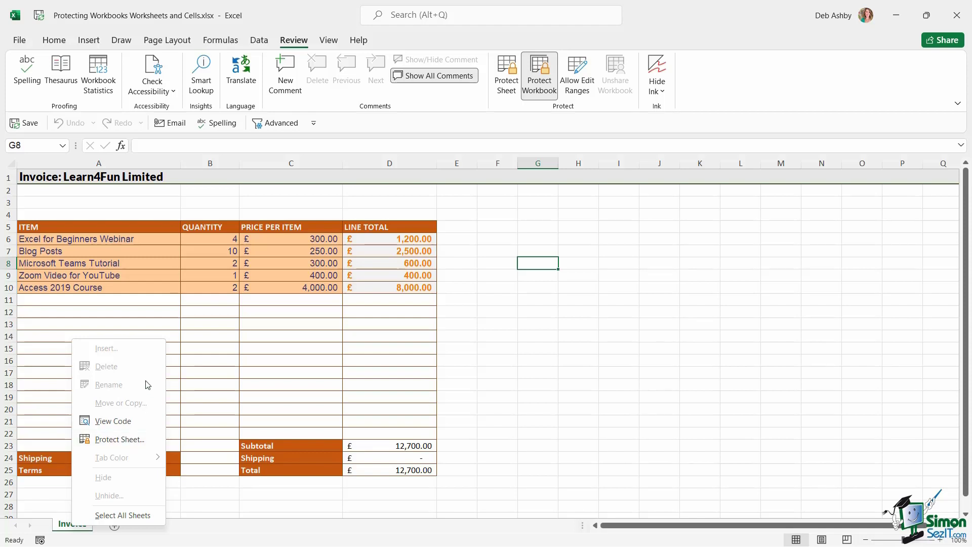
key(Escape)
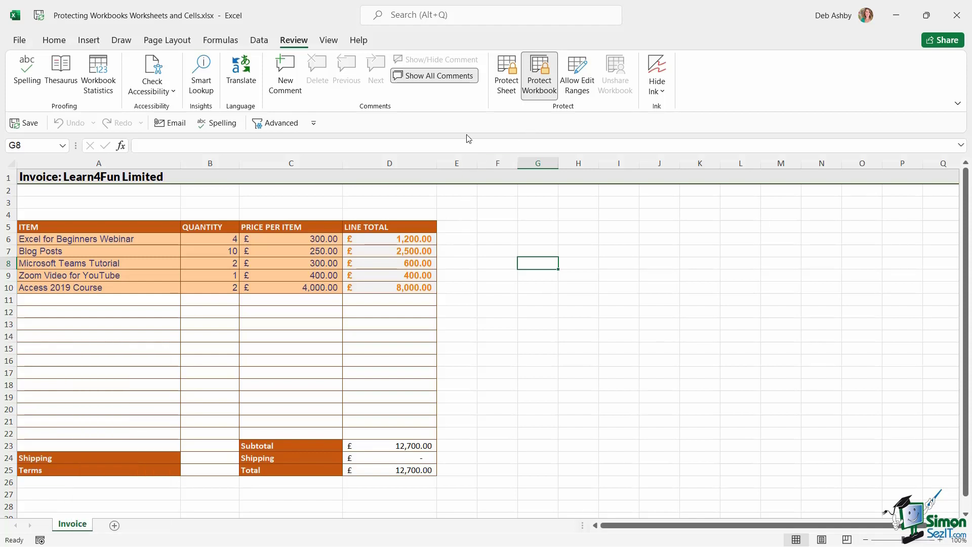
Remove the workbook structure protection by confirming its password.
click(541, 87)
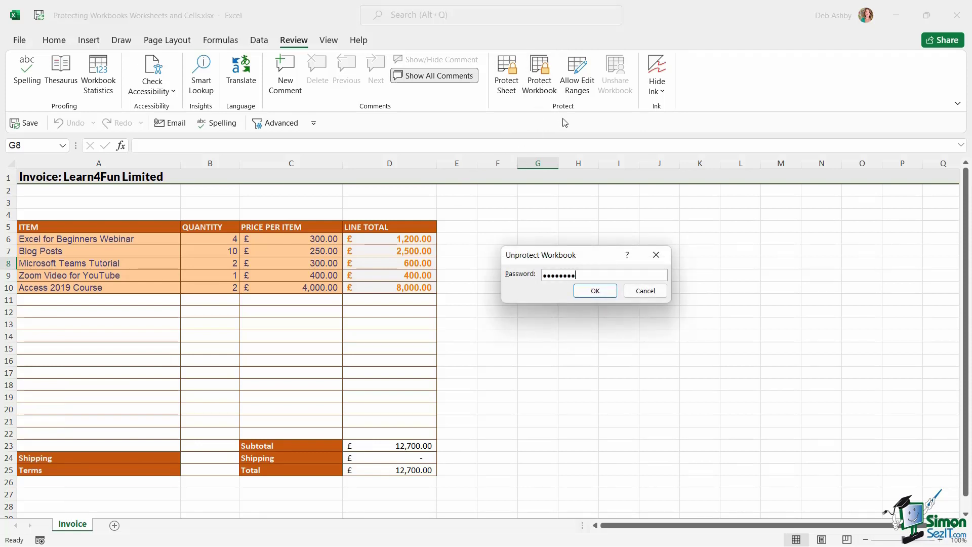
key(Return)
key(alt+m)
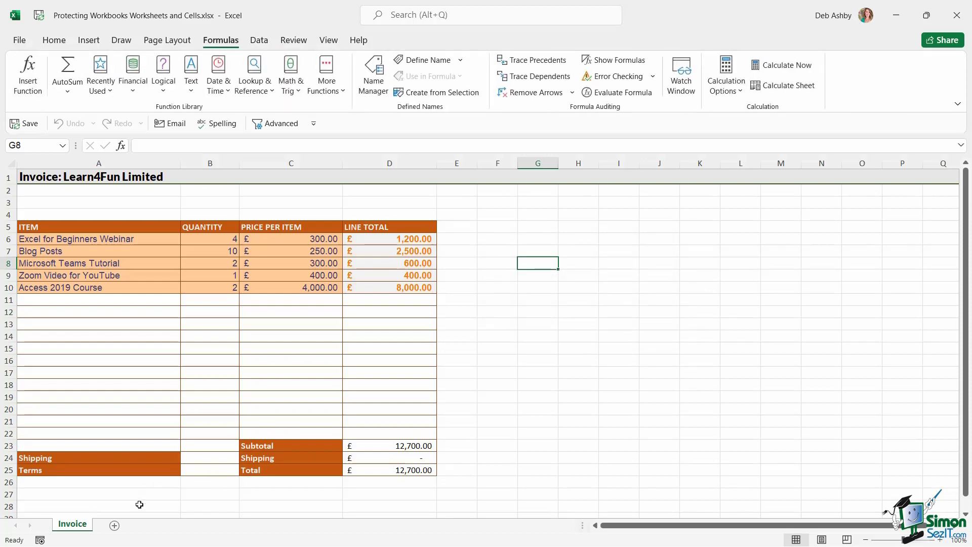
Add a test Sheet2 and then delete it.
click(114, 525)
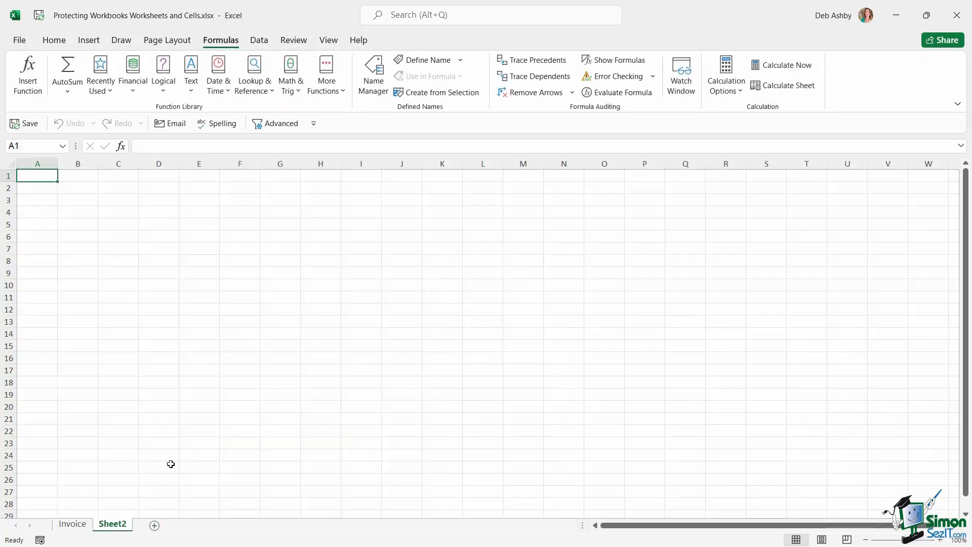
right_click(115, 528)
click(136, 378)
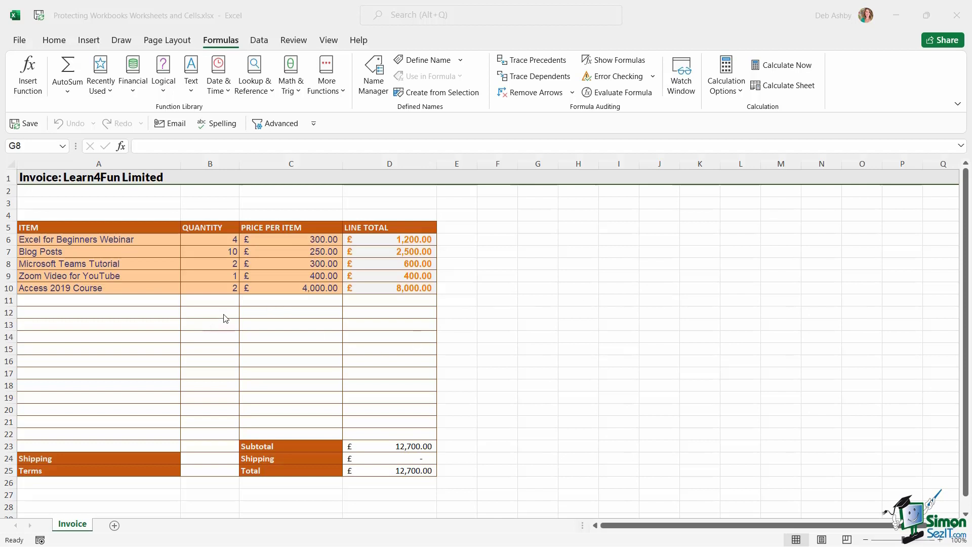
key(alt+Tab)
click(98, 301)
click(97, 314)
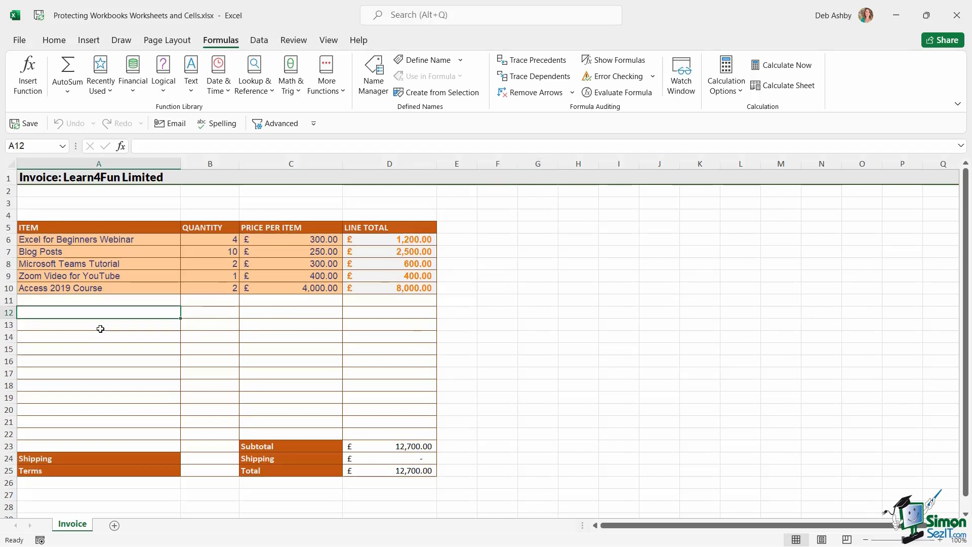
click(99, 327)
click(130, 374)
click(204, 300)
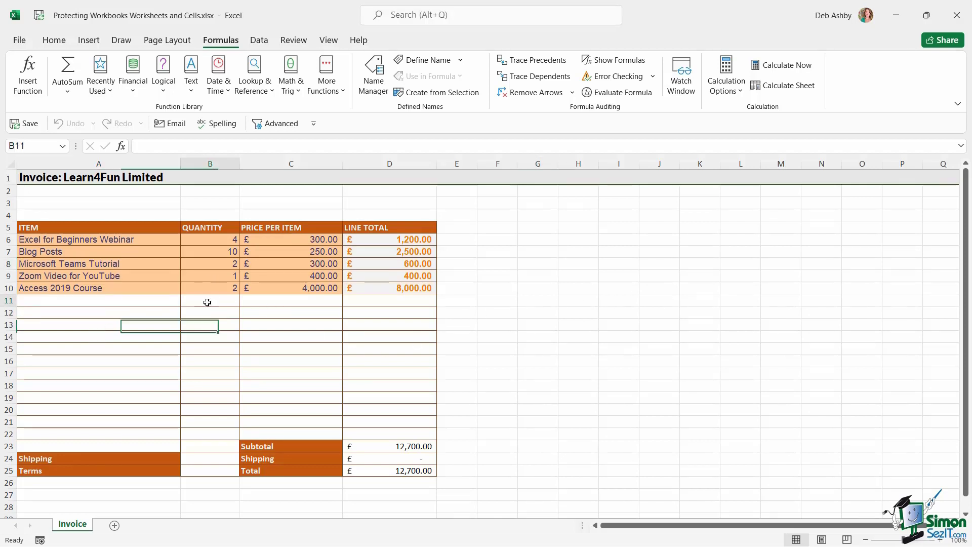
click(285, 301)
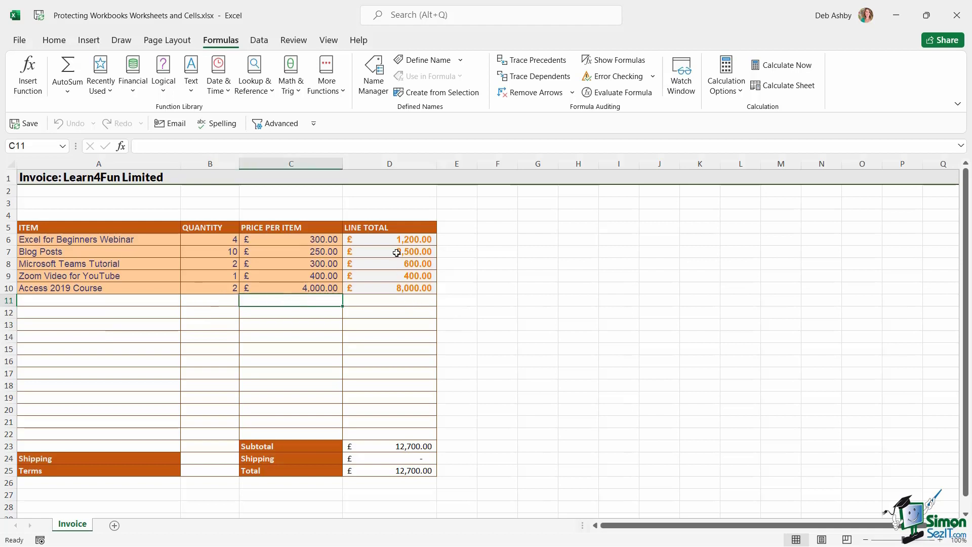
drag(393, 238, 394, 288)
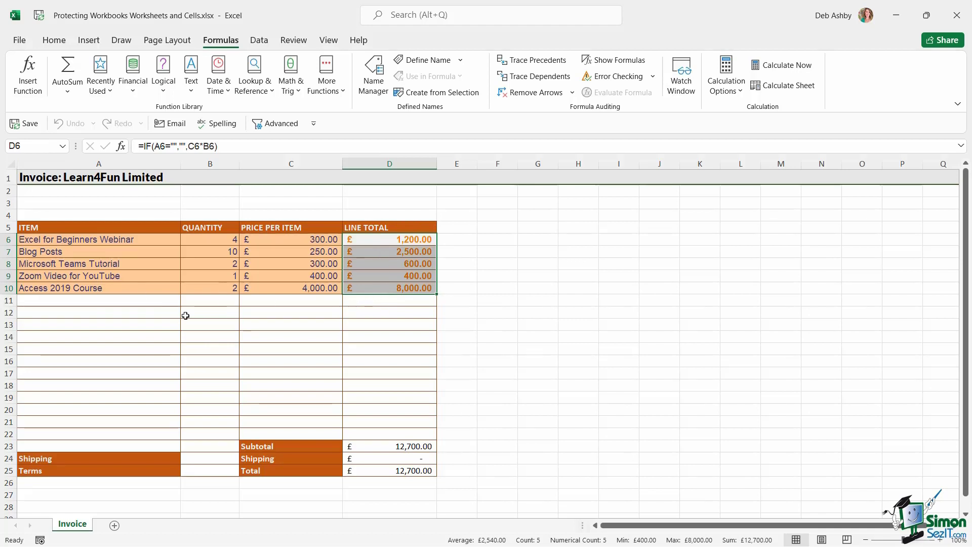
click(106, 299)
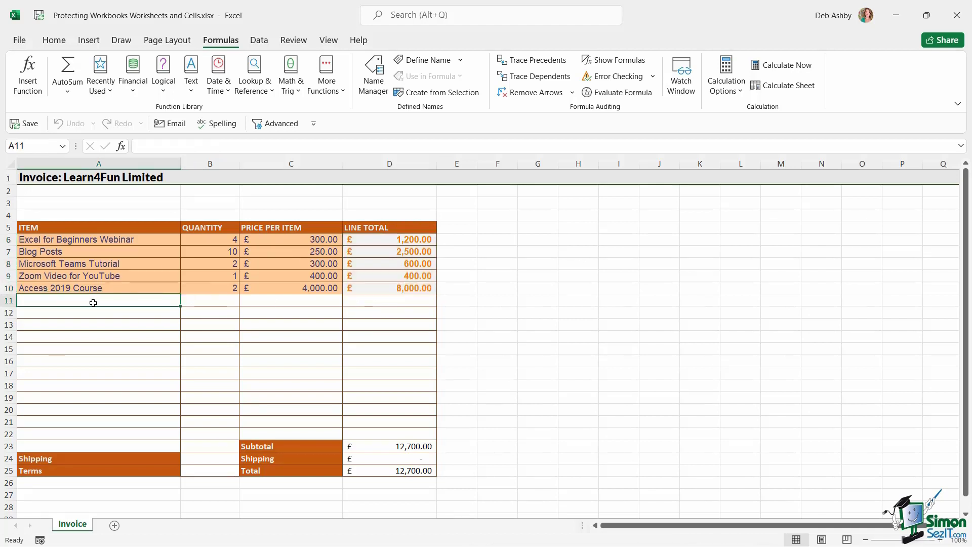
click(202, 303)
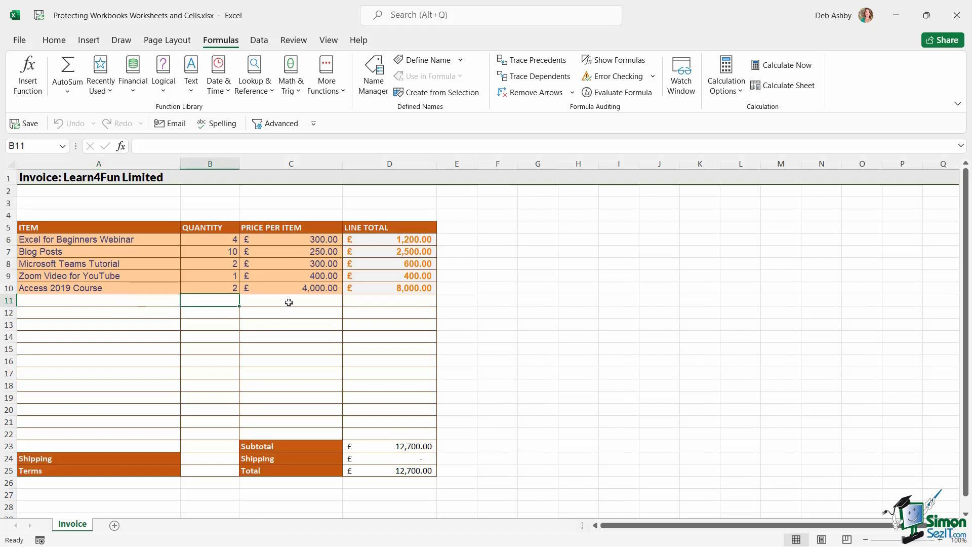
click(289, 303)
click(412, 302)
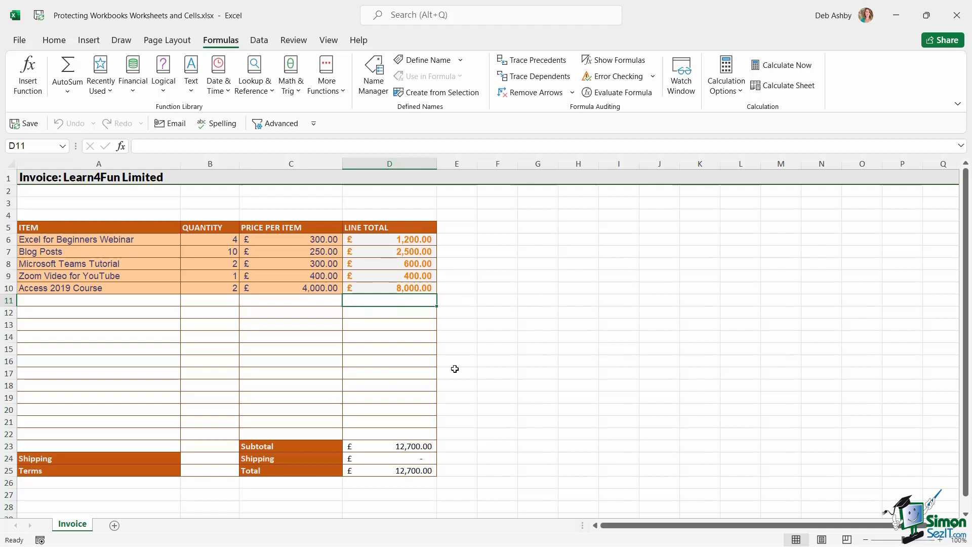
click(400, 238)
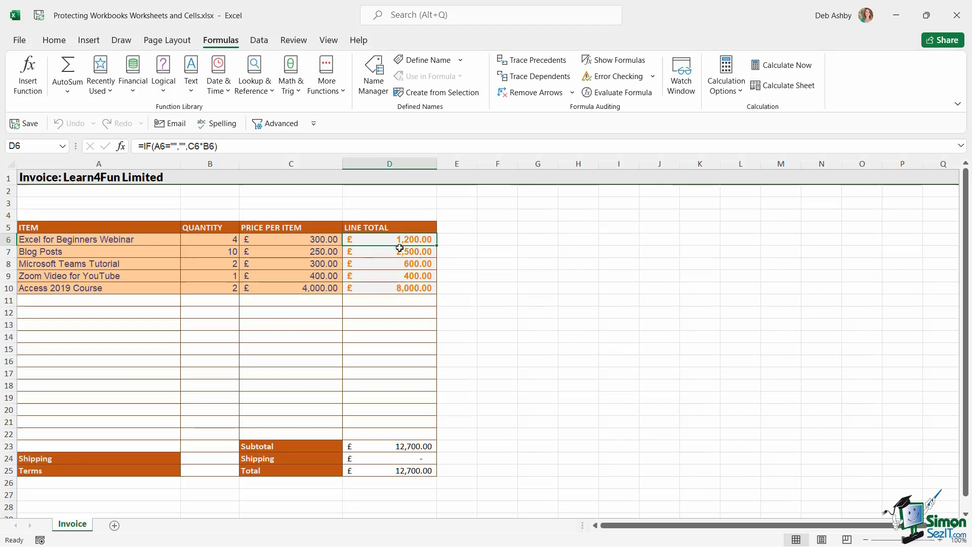
drag(386, 238, 386, 435)
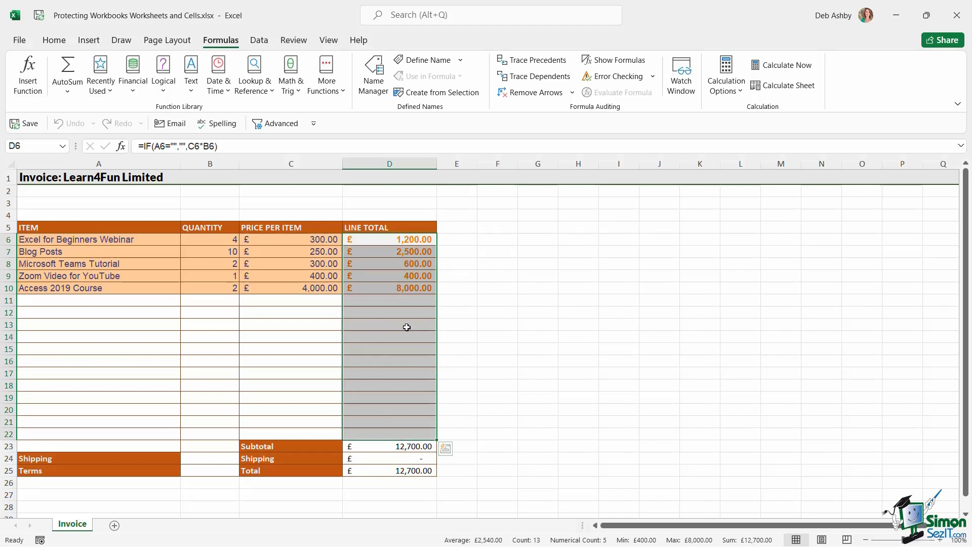
click(537, 324)
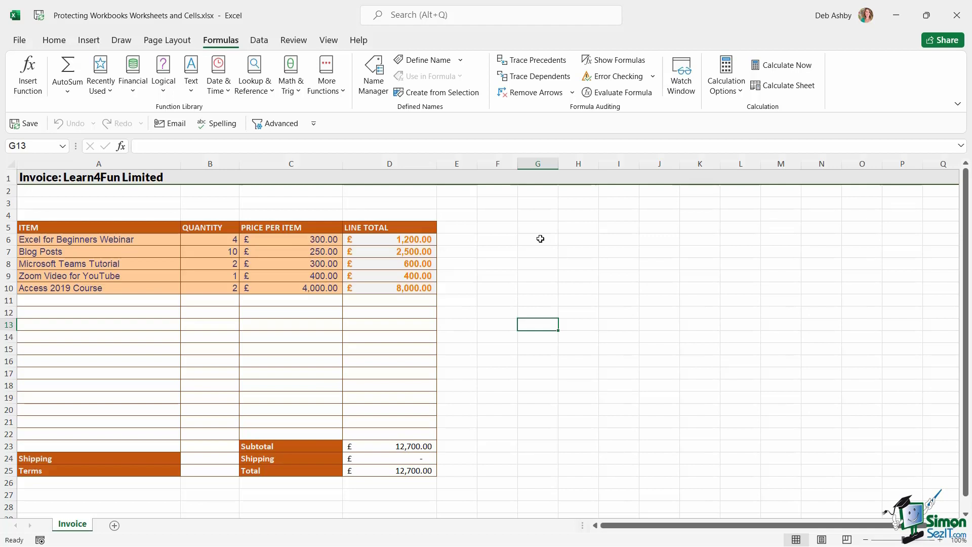
Type test text into empty cell G6 and erase it again.
click(538, 242)
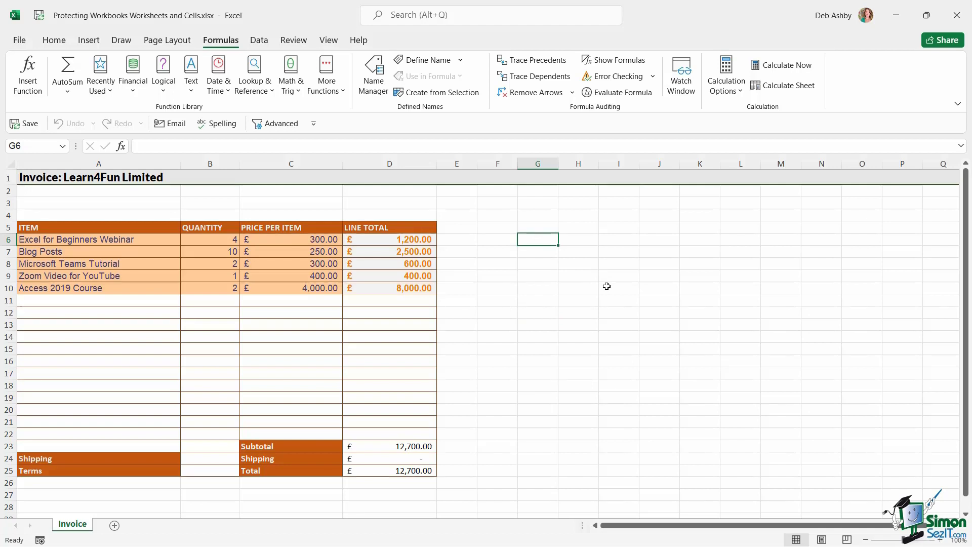
text(sdflfkjsdkfl)
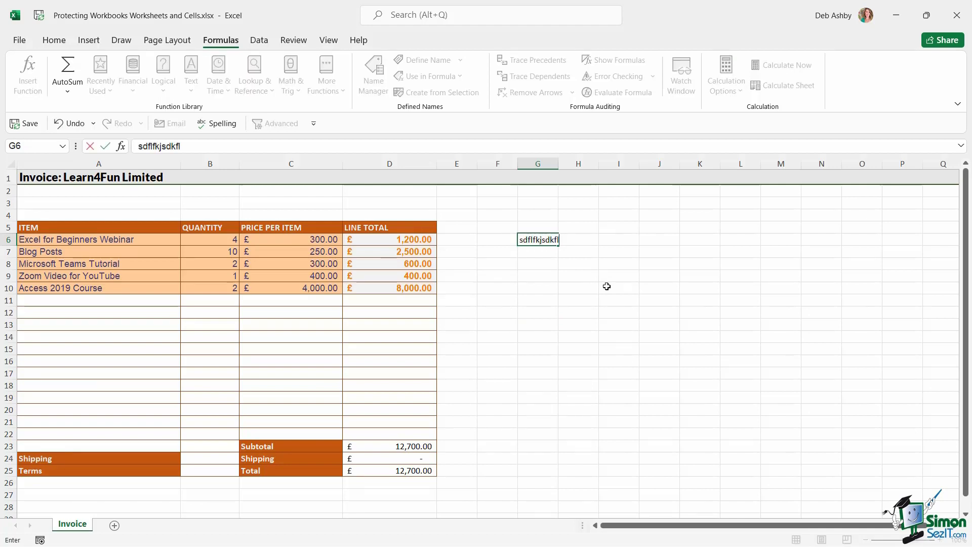
key(BackSpace)
key(BackSpace)
key(BackSpace)
key(BackSpace)
key(BackSpace)
key(BackSpace)
key(BackSpace)
key(BackSpace)
key(BackSpace)
key(BackSpace)
key(BackSpace)
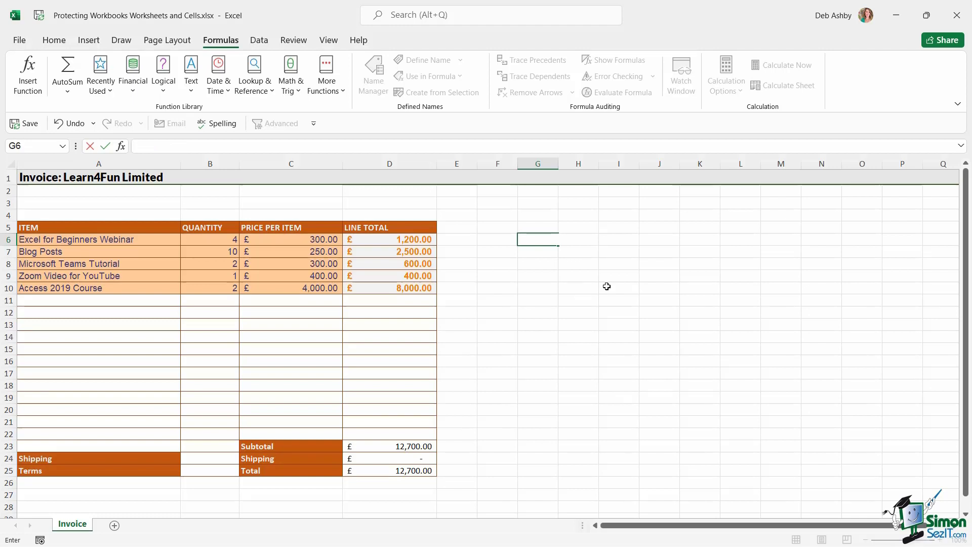
click(596, 289)
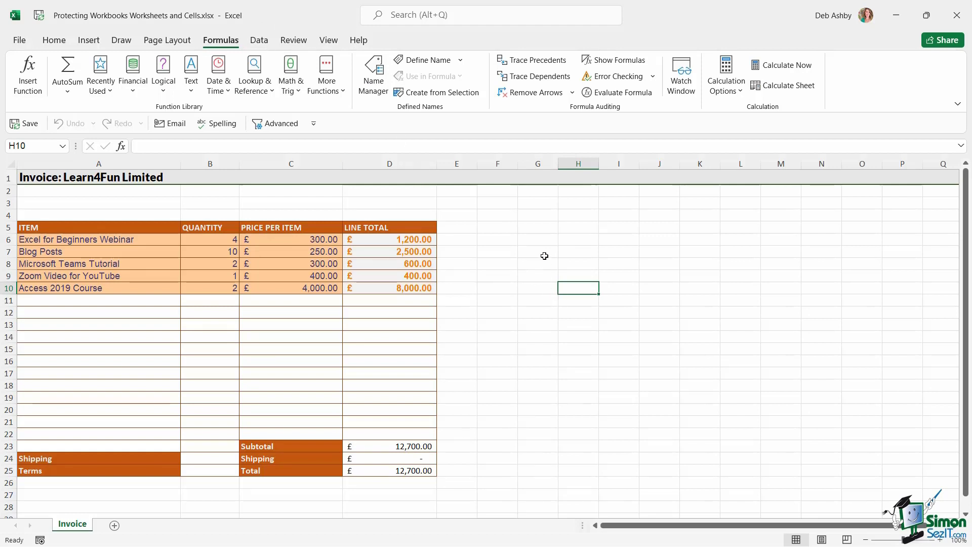
Switch to the Review tab and bring up Format Cells for empty cell F4.
click(293, 41)
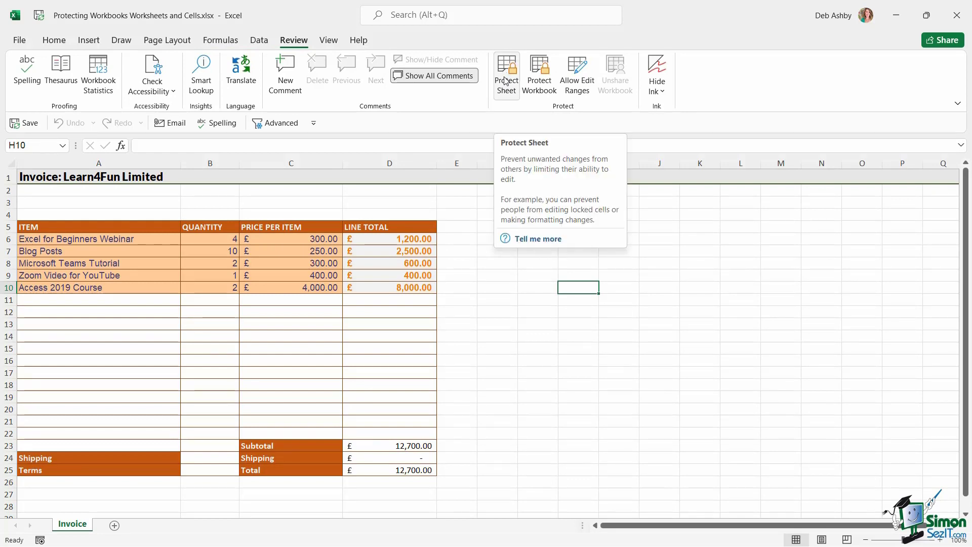
click(713, 286)
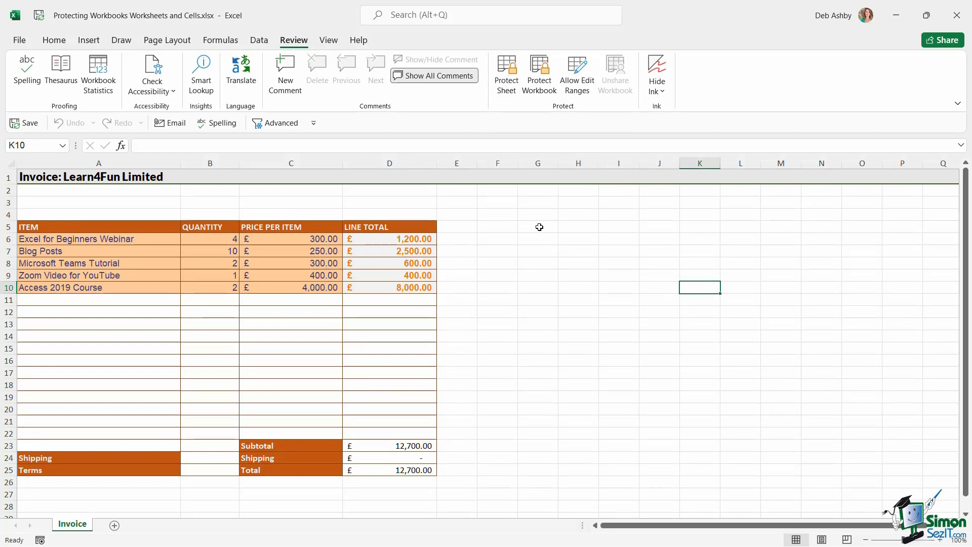
click(490, 214)
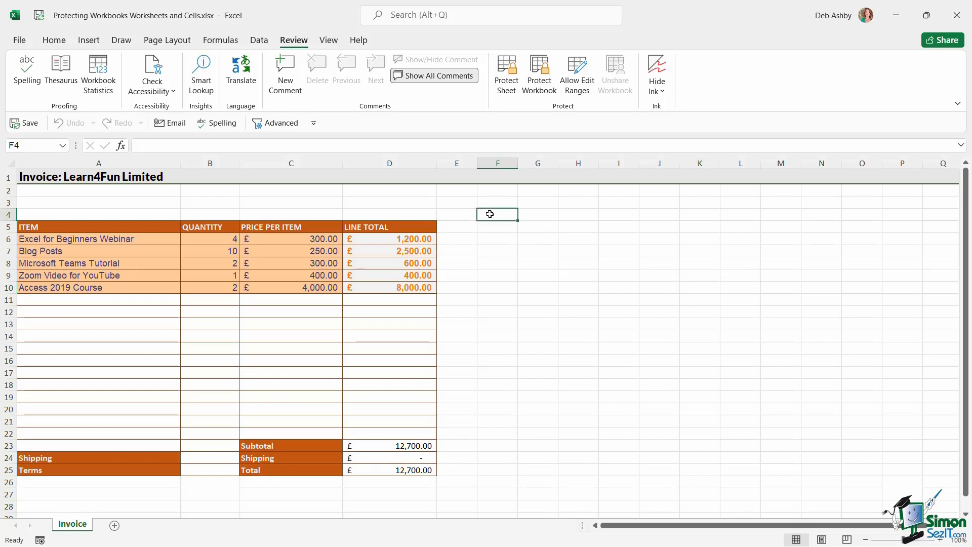
right_click(489, 213)
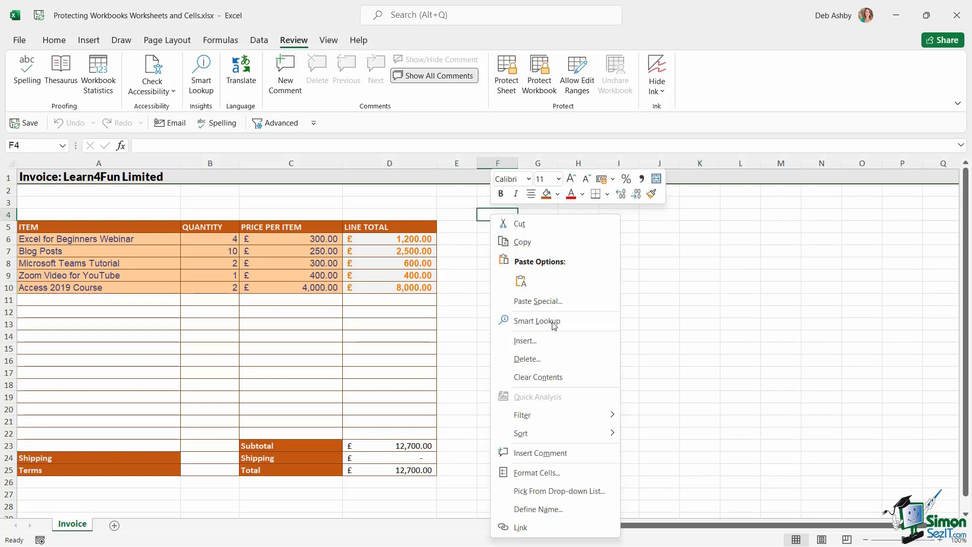
click(538, 474)
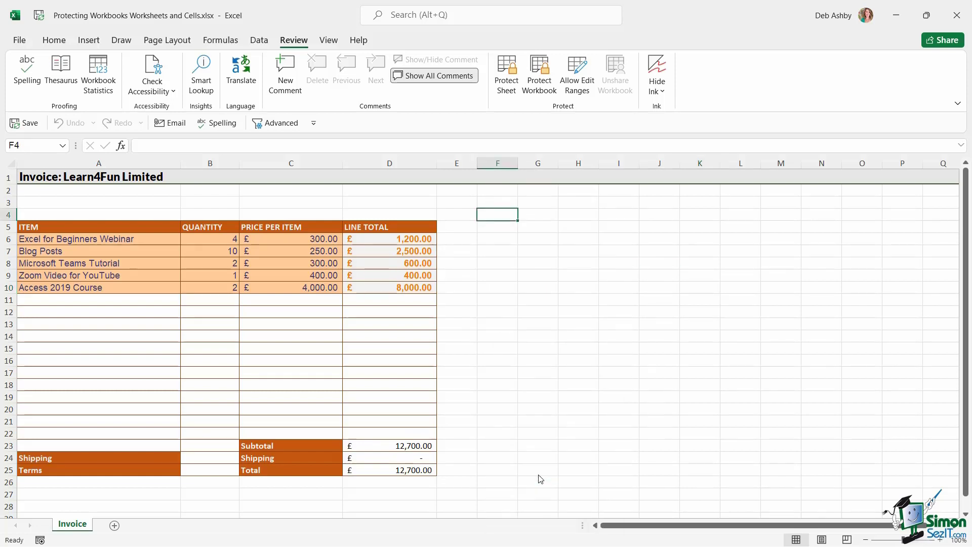
Check that Locked is ticked on the Protection tab, then cancel Format Cells.
drag(535, 242, 434, 104)
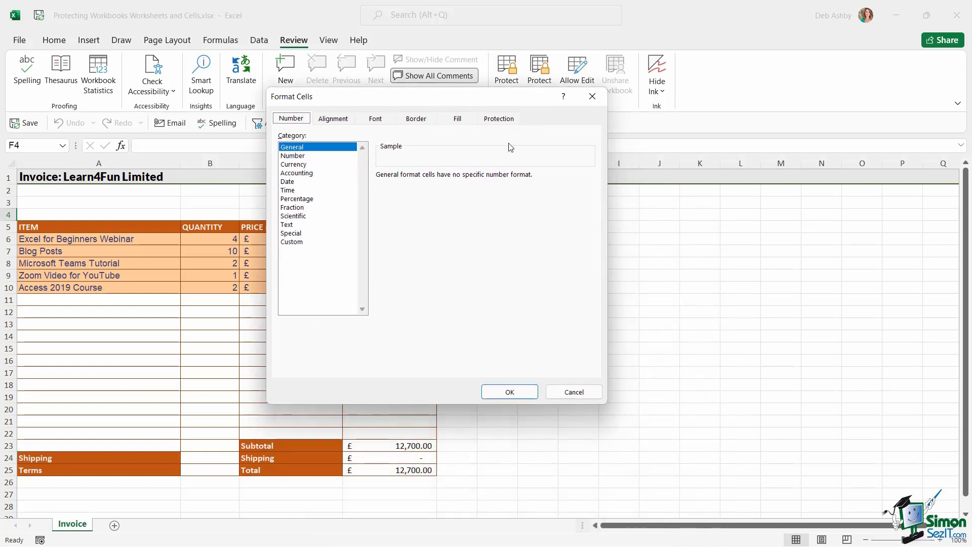
click(505, 121)
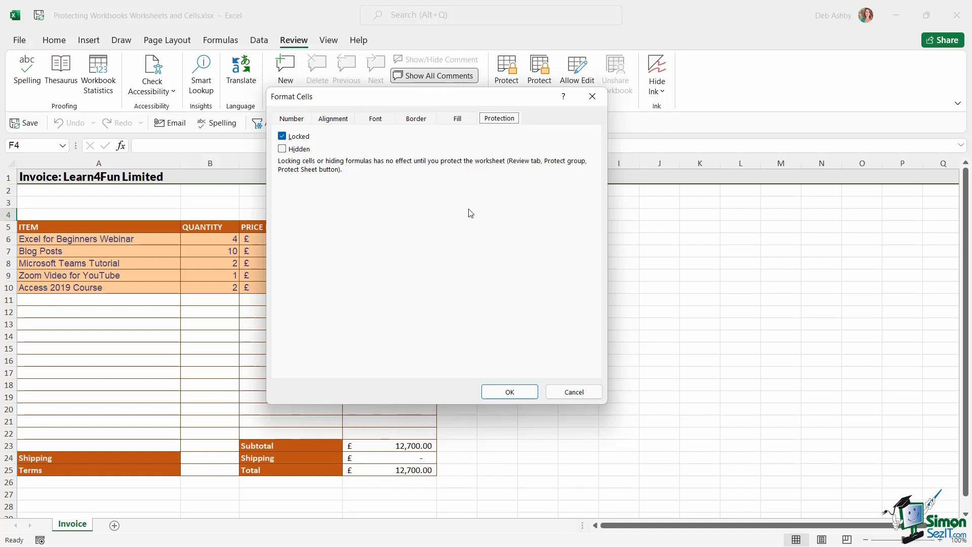
click(578, 393)
click(567, 277)
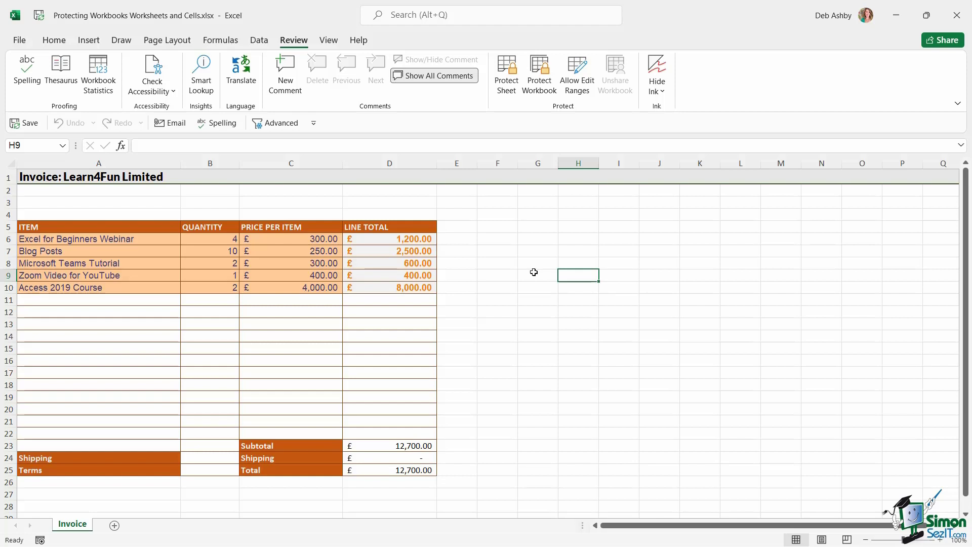
Select A6:C22 and untick Locked on the Format Cells Protection tab.
click(539, 265)
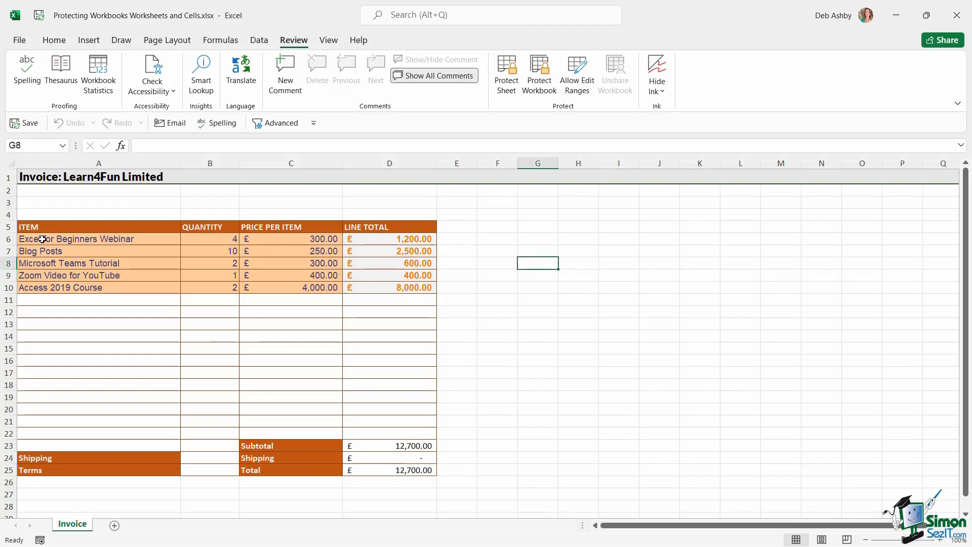
drag(42, 239, 280, 434)
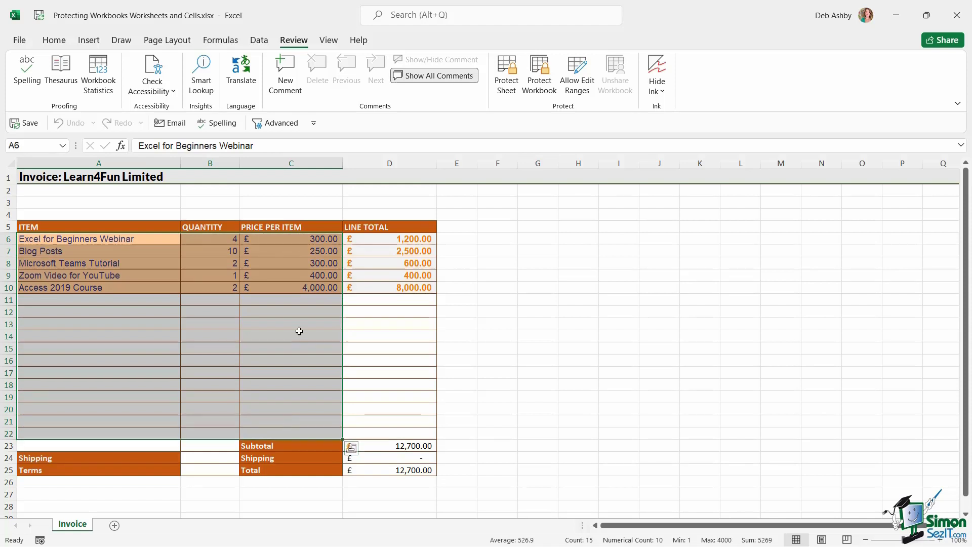
right_click(294, 304)
key(Escape)
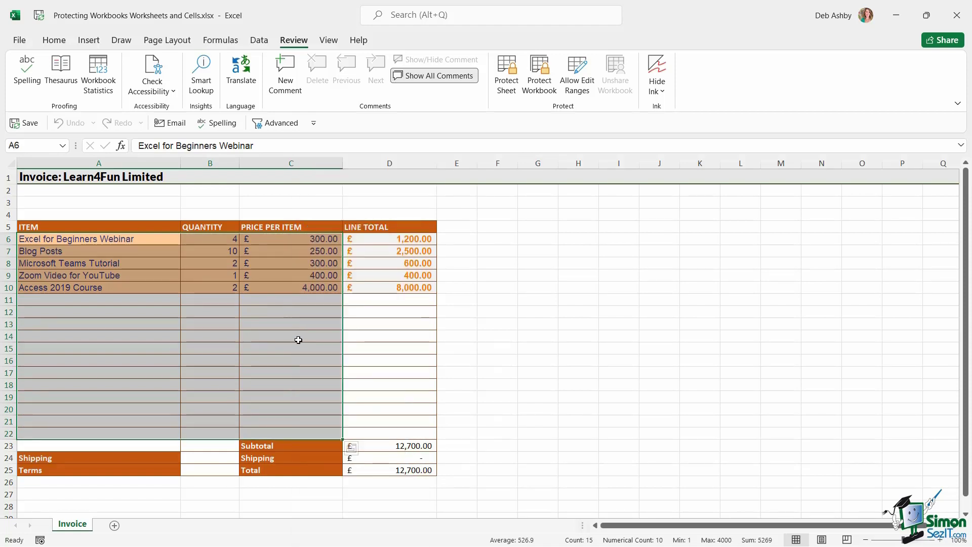
key(ctrl+1)
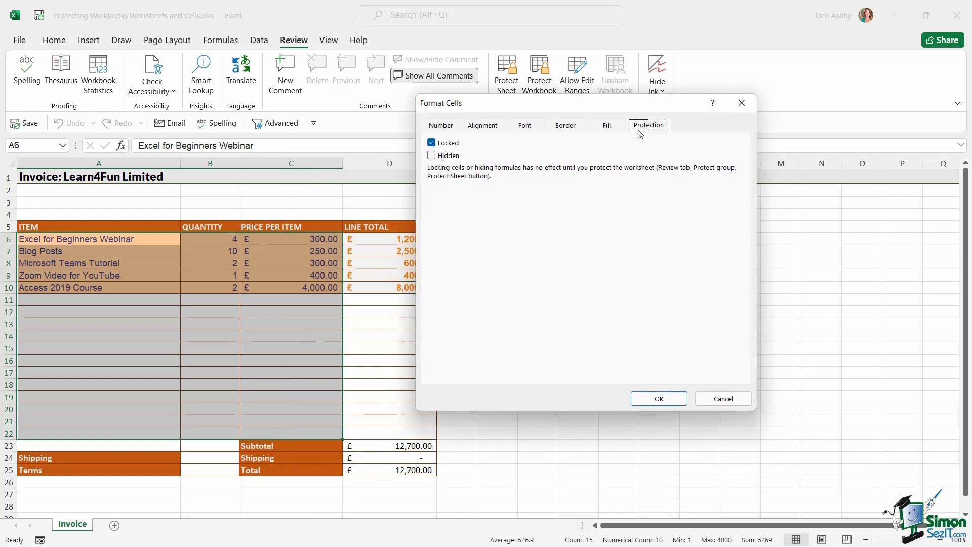
click(432, 145)
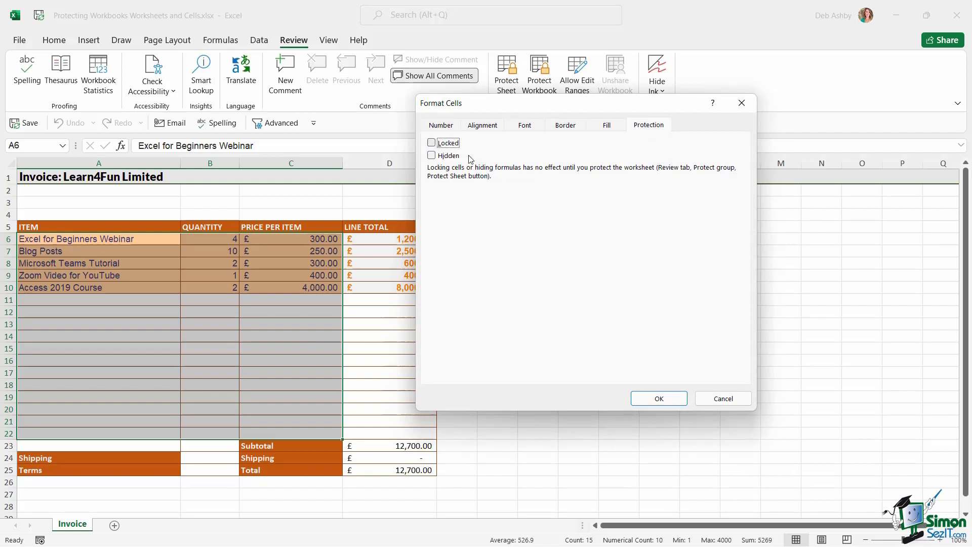
click(659, 399)
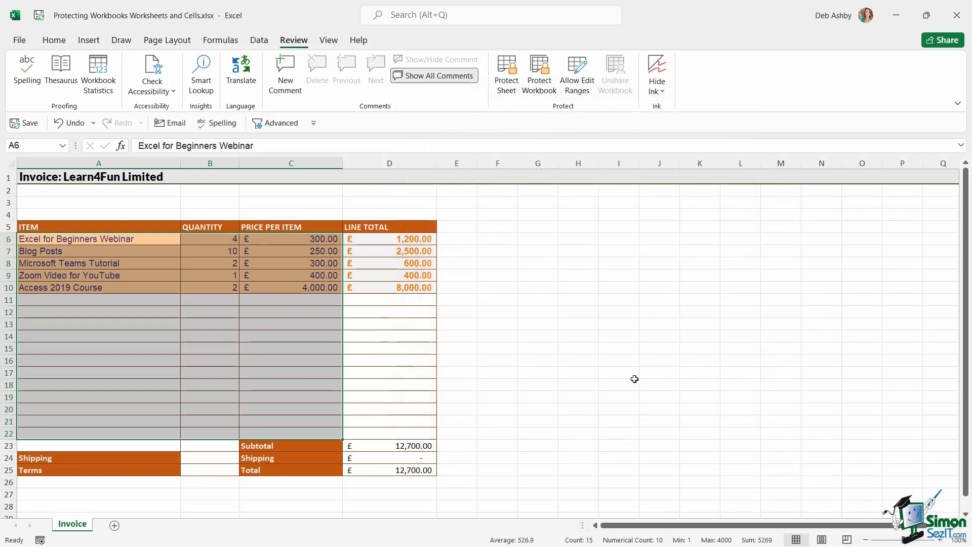
Protect the sheet again with a password, confirming it twice.
click(505, 86)
text(123)
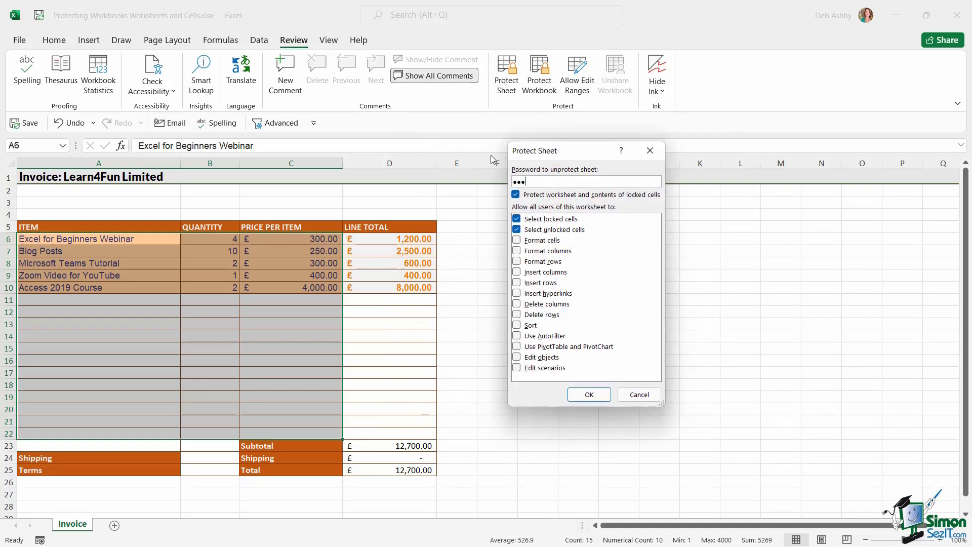
text(45678)
key(Return)
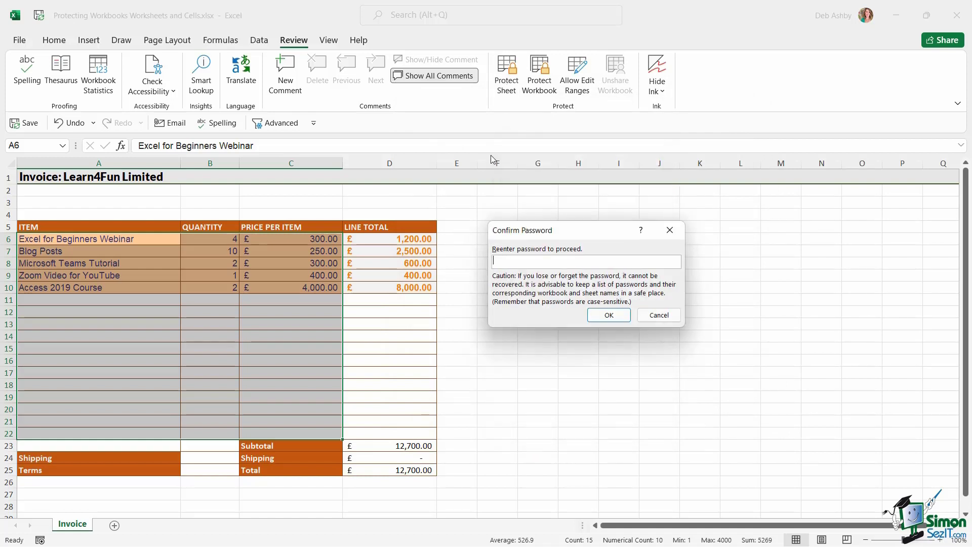
text(12345678)
key(Return)
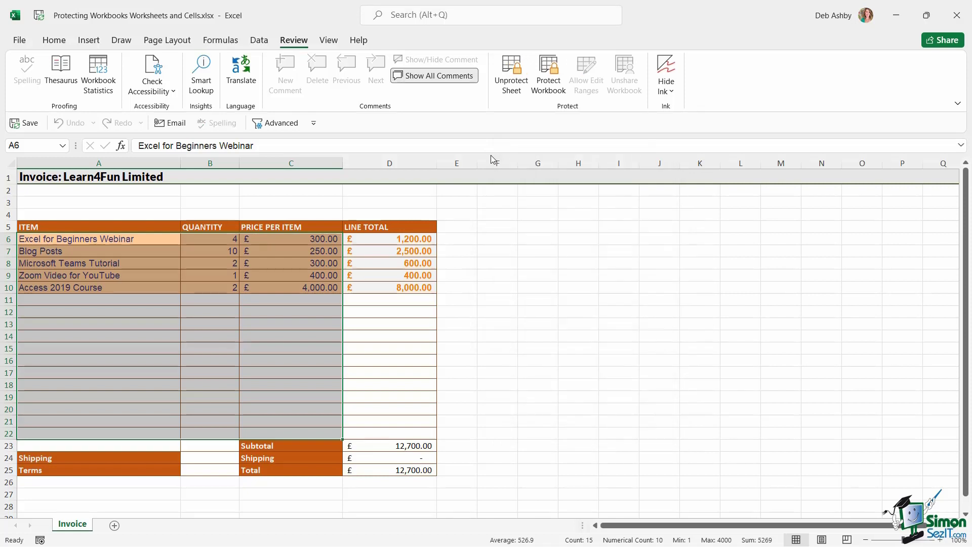
Test protection by entering 'PowerPiioin' in A11 and editing locked D8, then undo the entry.
click(76, 302)
text(Powe)
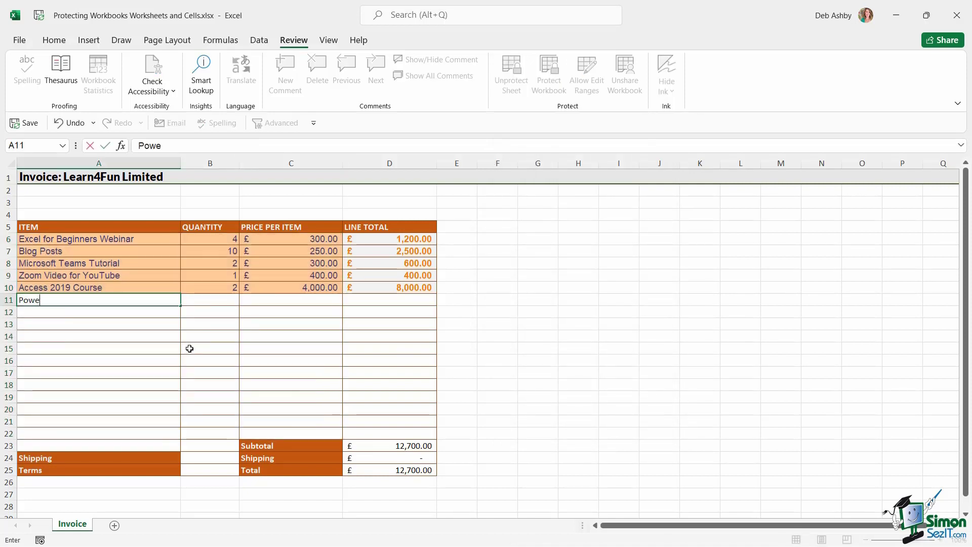
text(rPii)
text(oint)
click(393, 263)
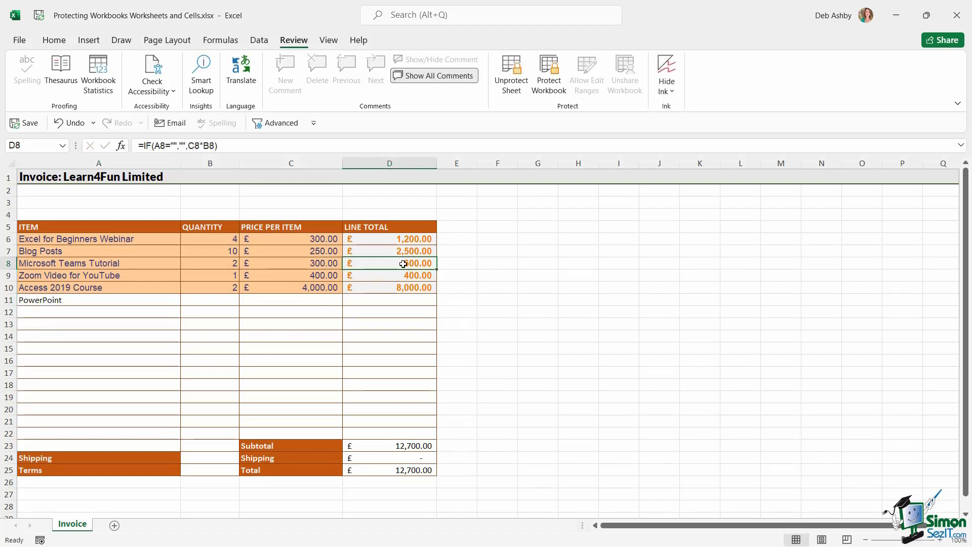
double_click(402, 264)
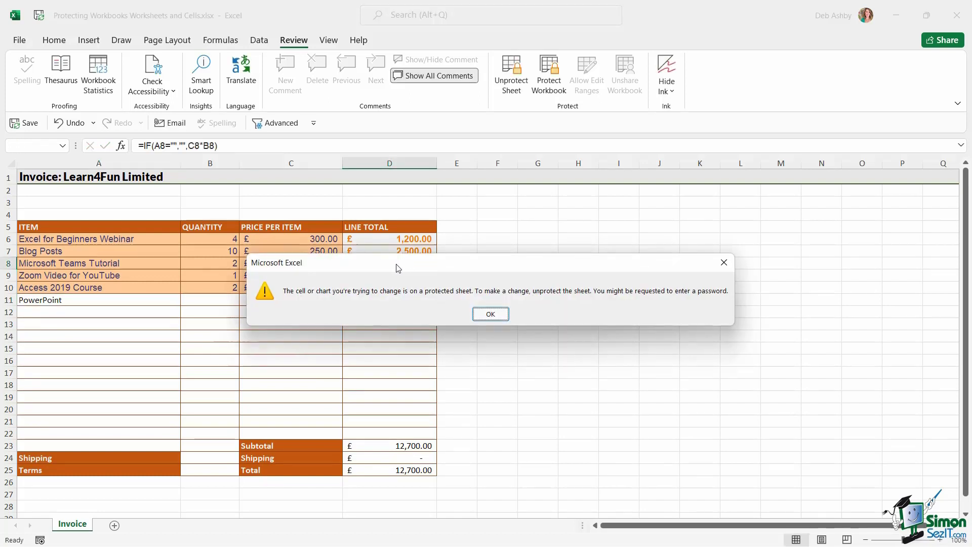
click(490, 315)
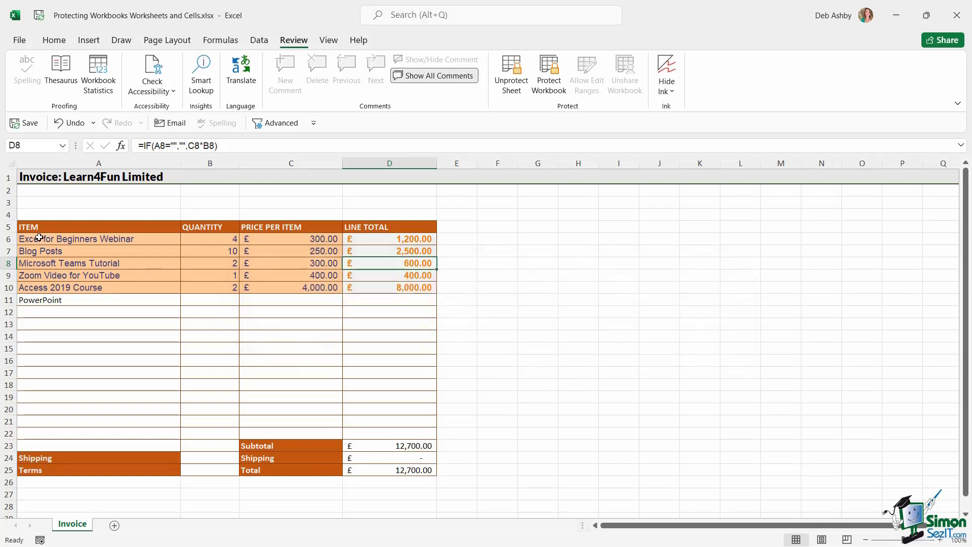
drag(39, 238, 310, 434)
key(ctrl+z)
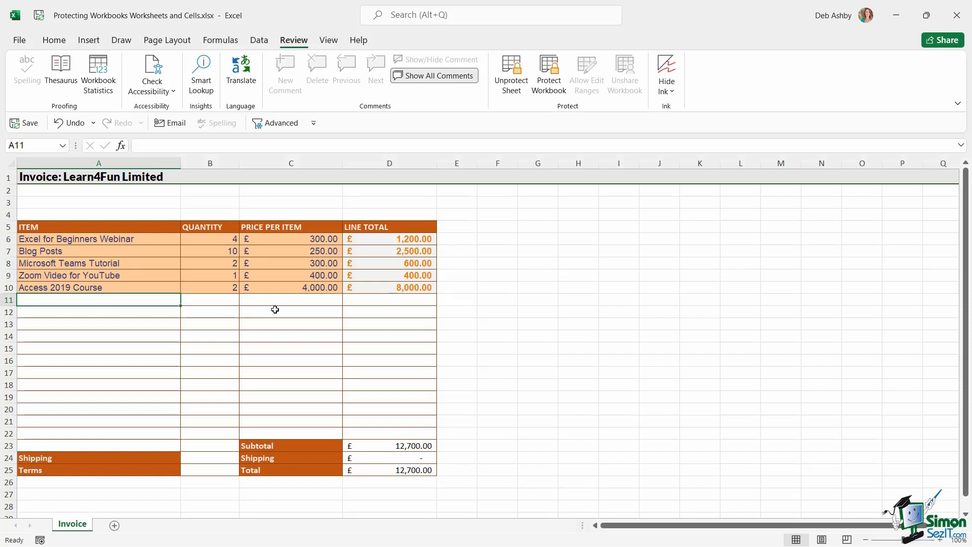
Unprotect the Invoice sheet with its password.
click(512, 76)
text(password)
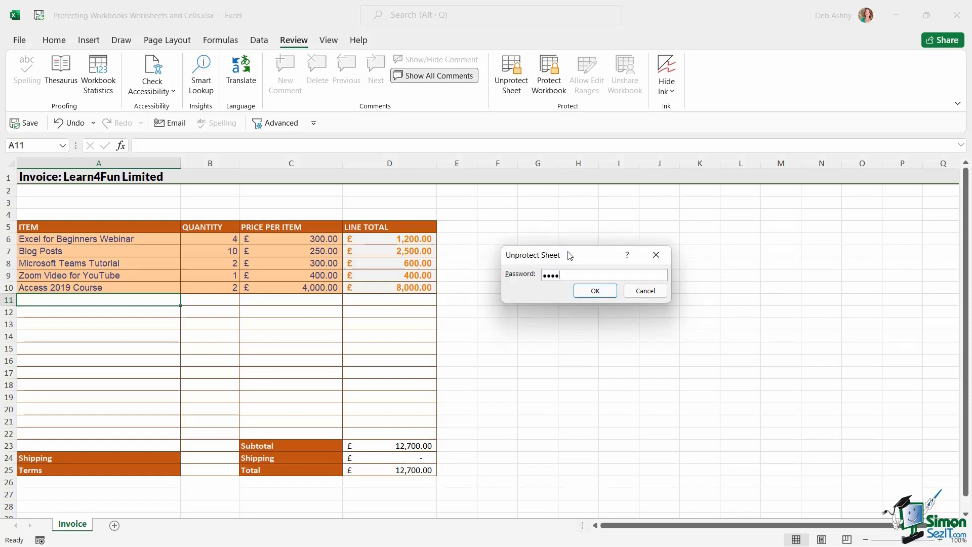
key(Return)
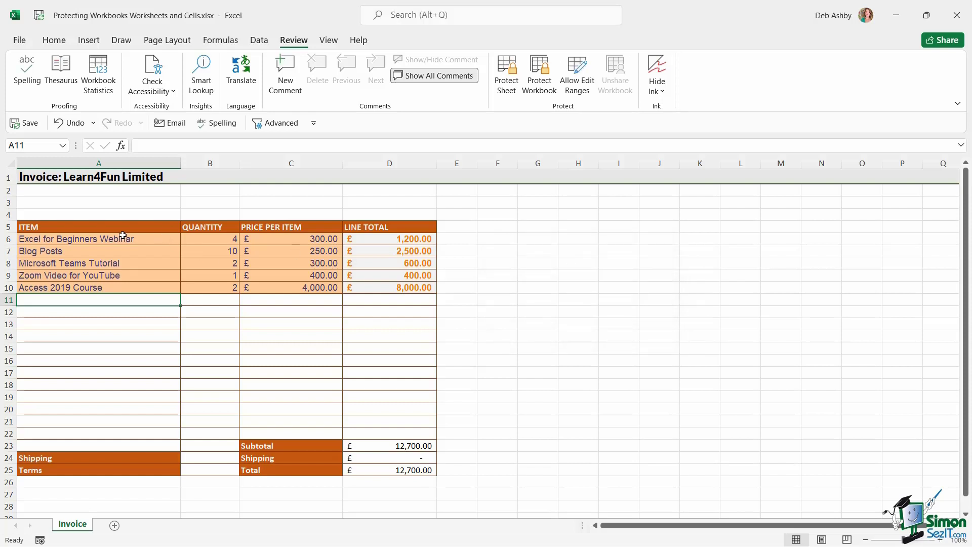
Tick Locked for the item, quantity and price cells A6:C22.
drag(113, 235, 322, 433)
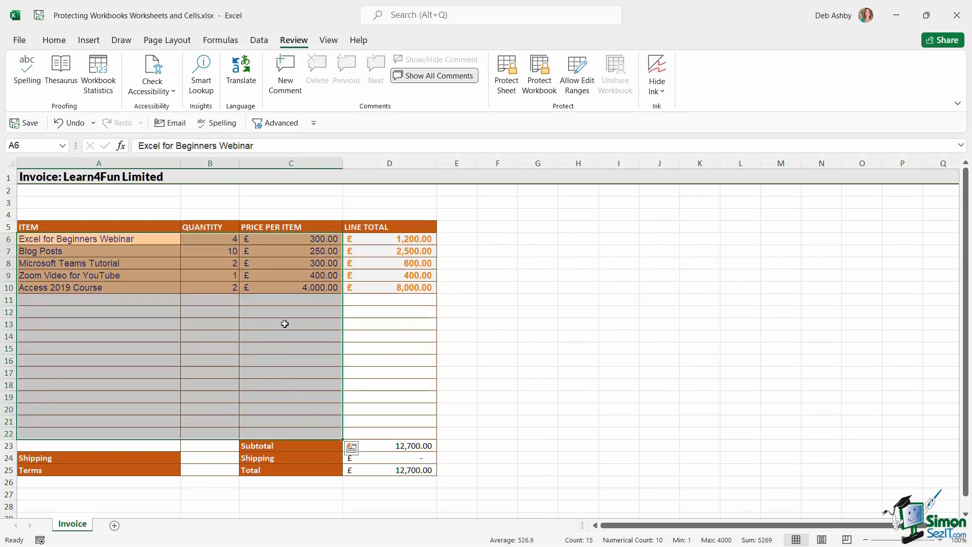
key(ctrl+1)
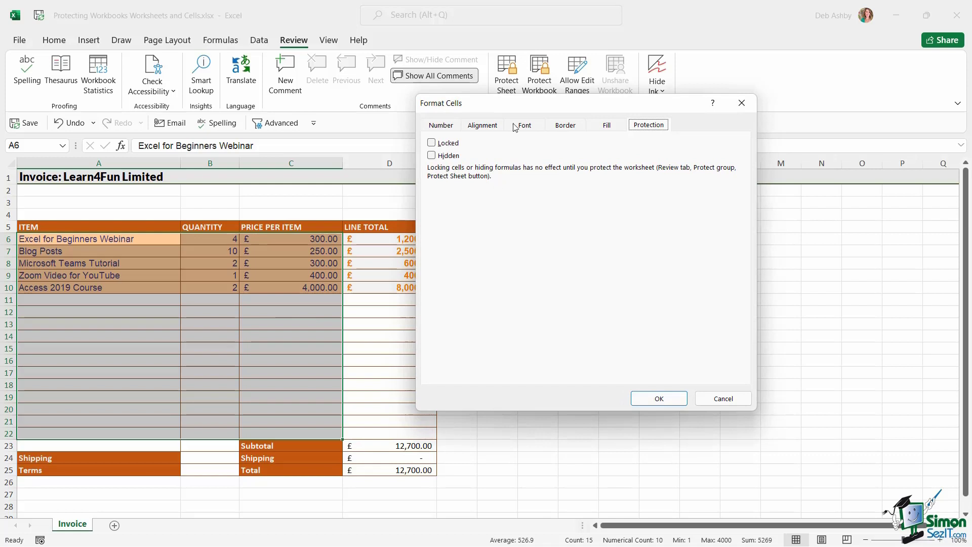
click(431, 143)
click(659, 398)
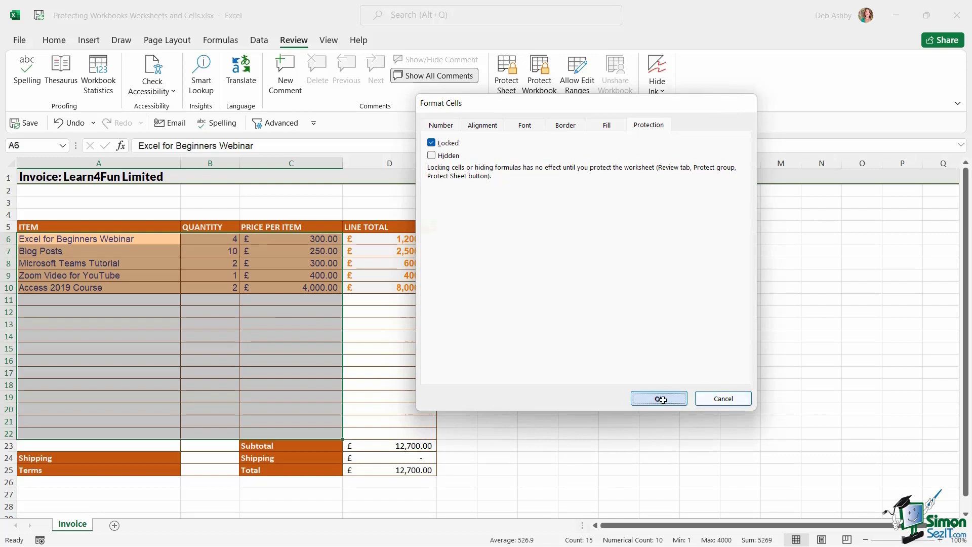
click(588, 310)
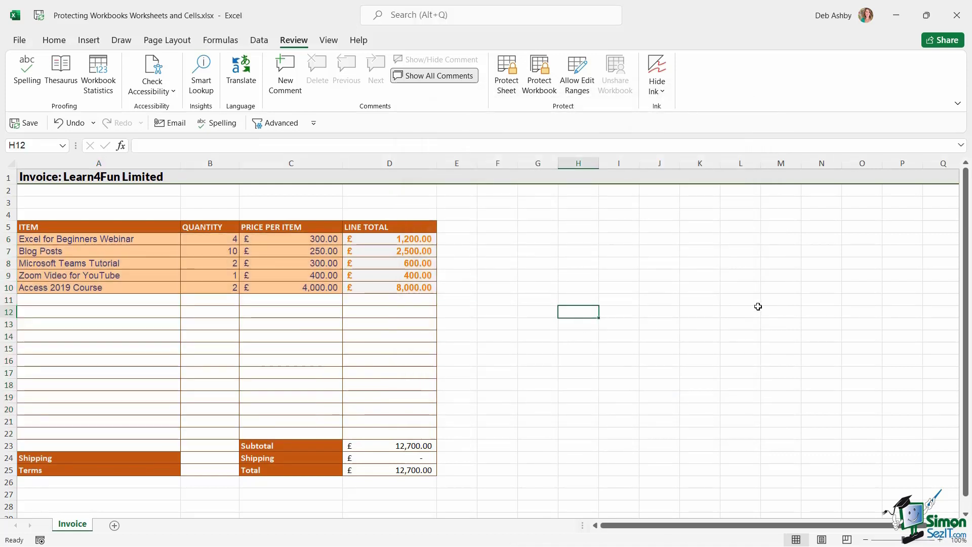
Open the full Save As dialog through File > Save As > Browse.
click(734, 293)
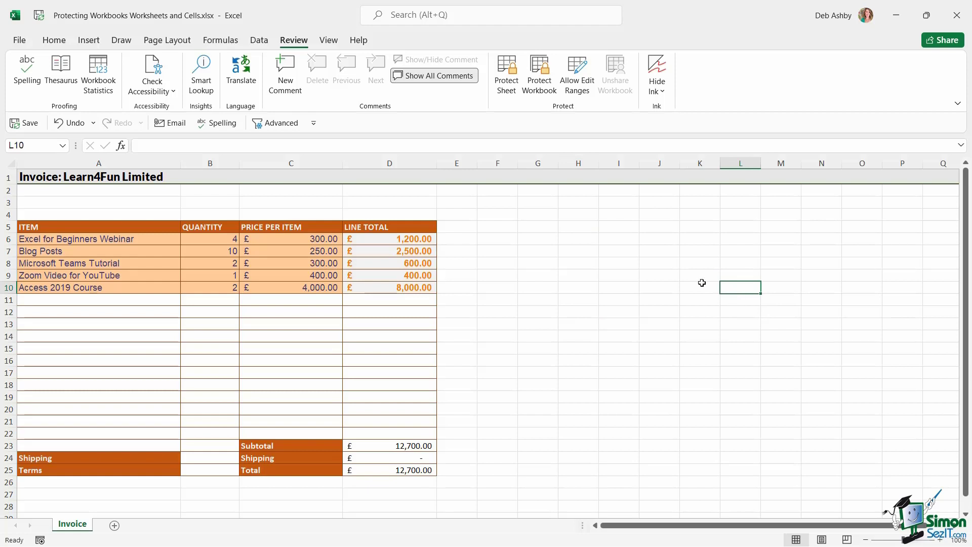
click(19, 40)
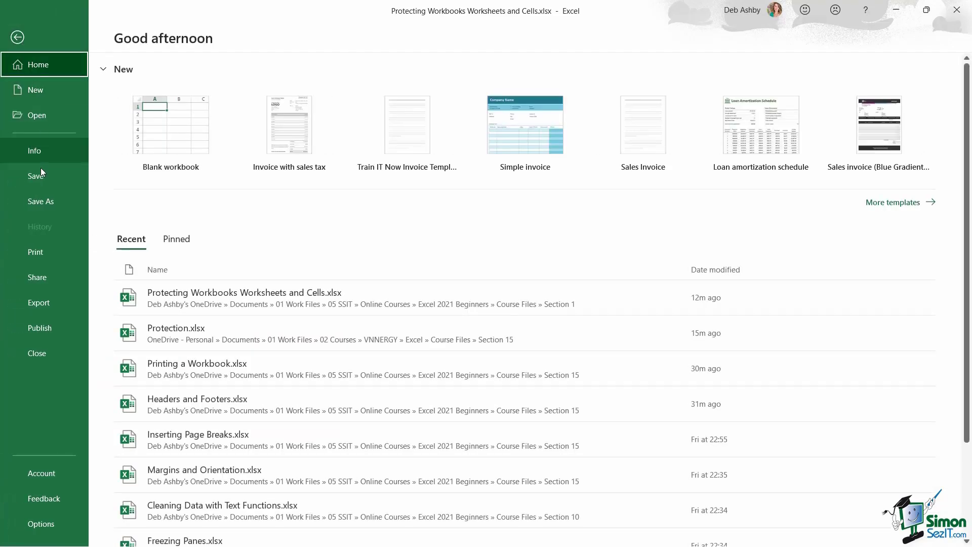
click(41, 199)
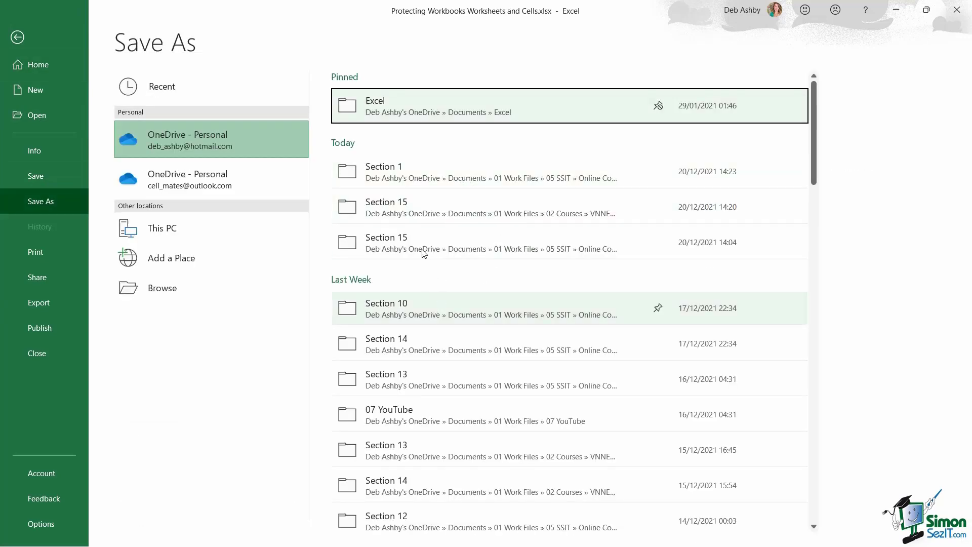
click(418, 233)
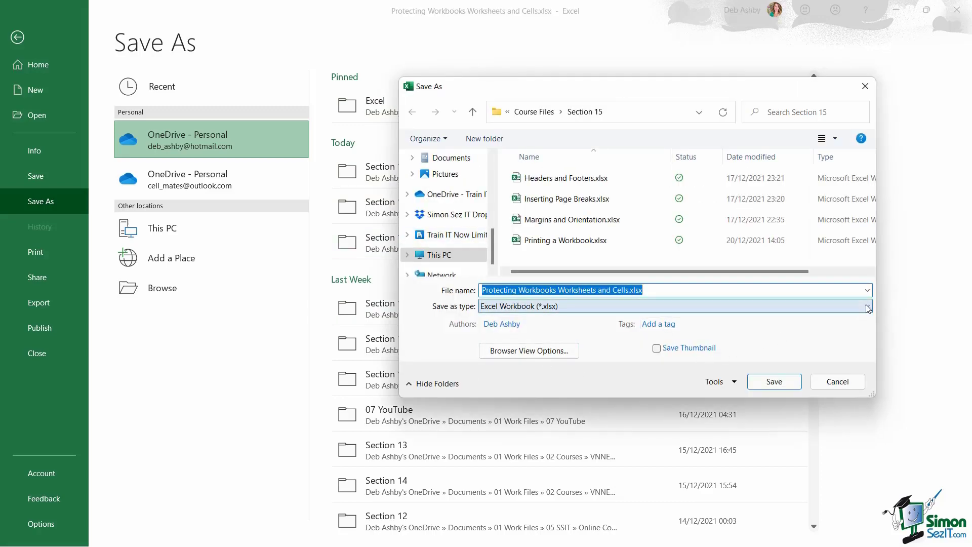
drag(673, 86, 442, 60)
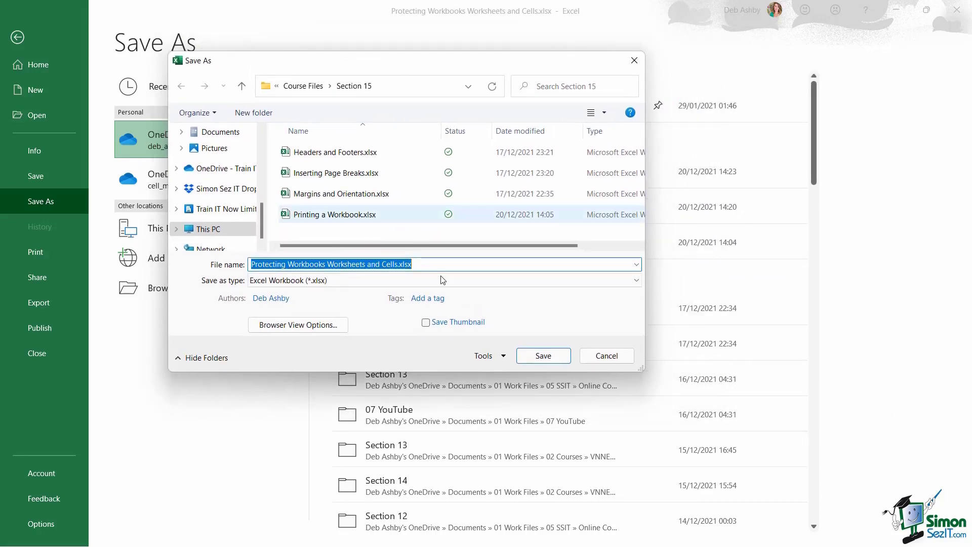
Set a password to open and a password to modify in General Options, confirming both.
click(504, 359)
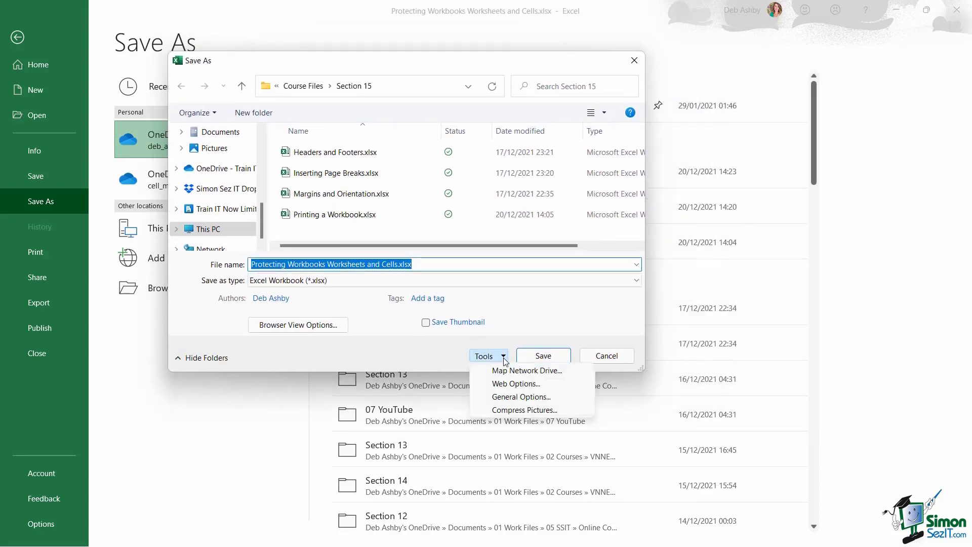
click(511, 397)
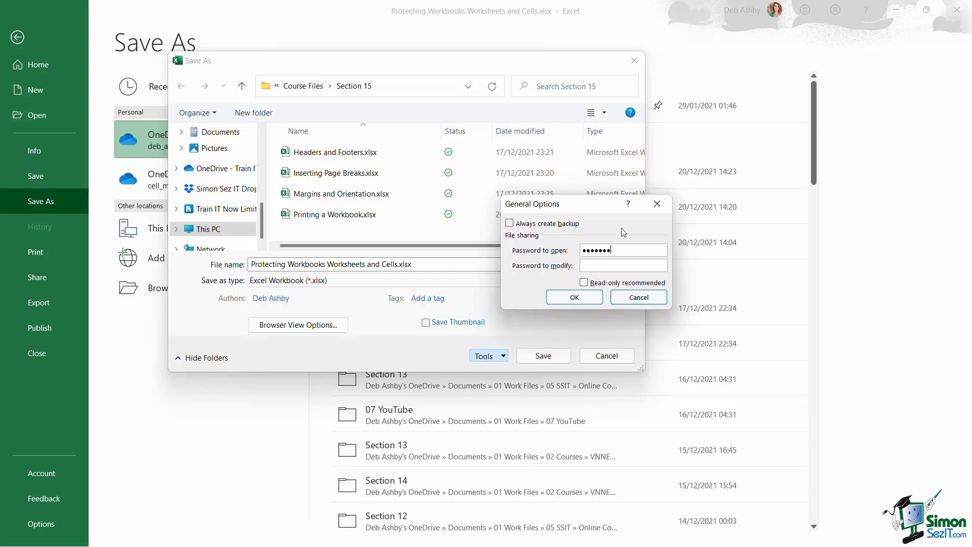
text(password)
click(585, 293)
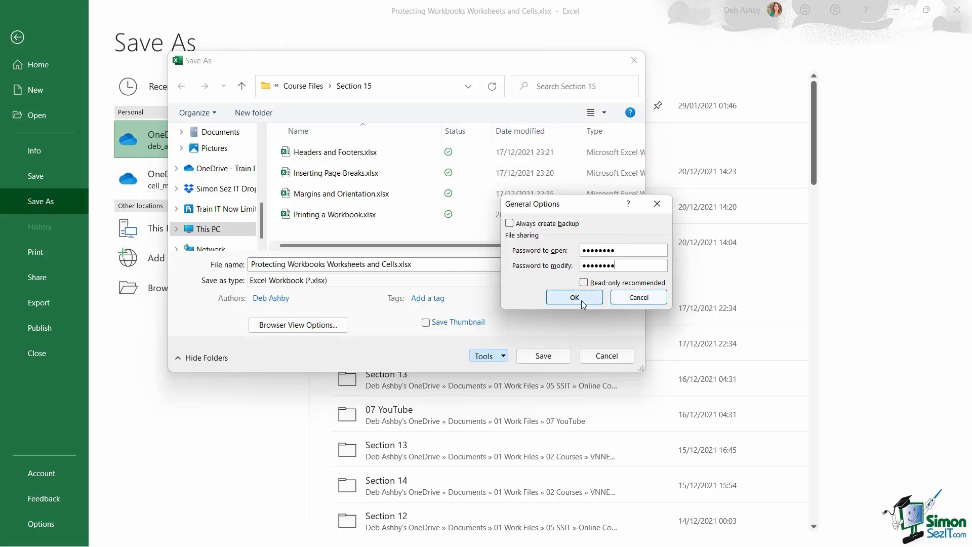
text(passw)
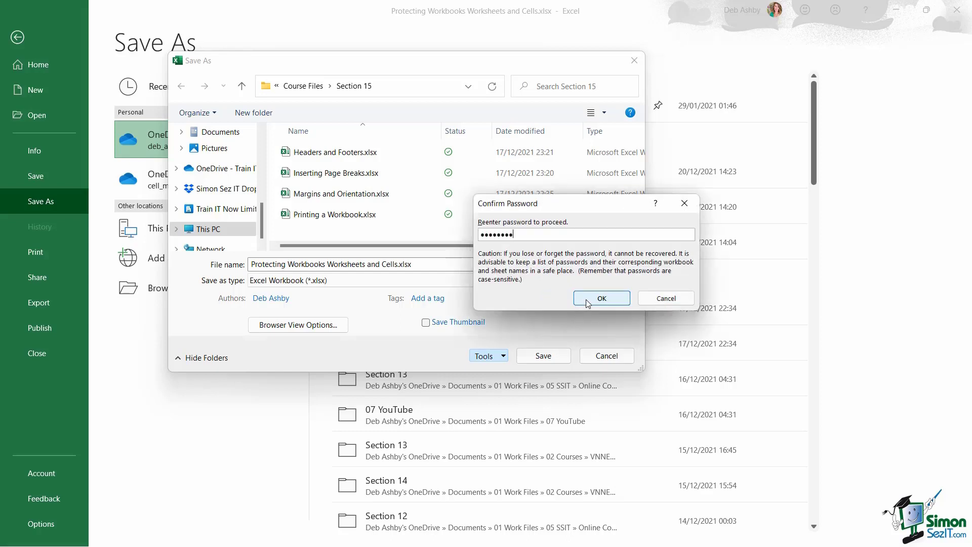
text(ord)
click(585, 299)
text(passwor)
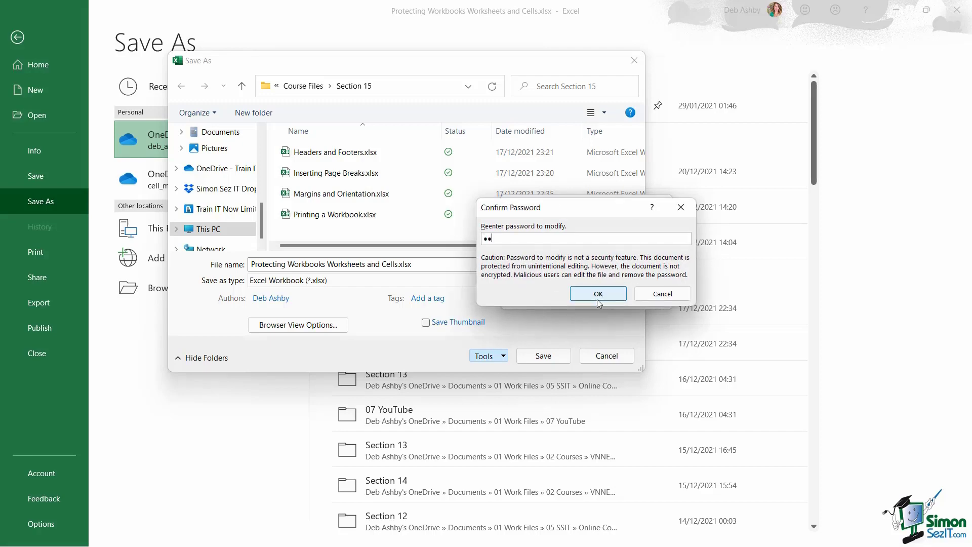
text(d)
click(597, 294)
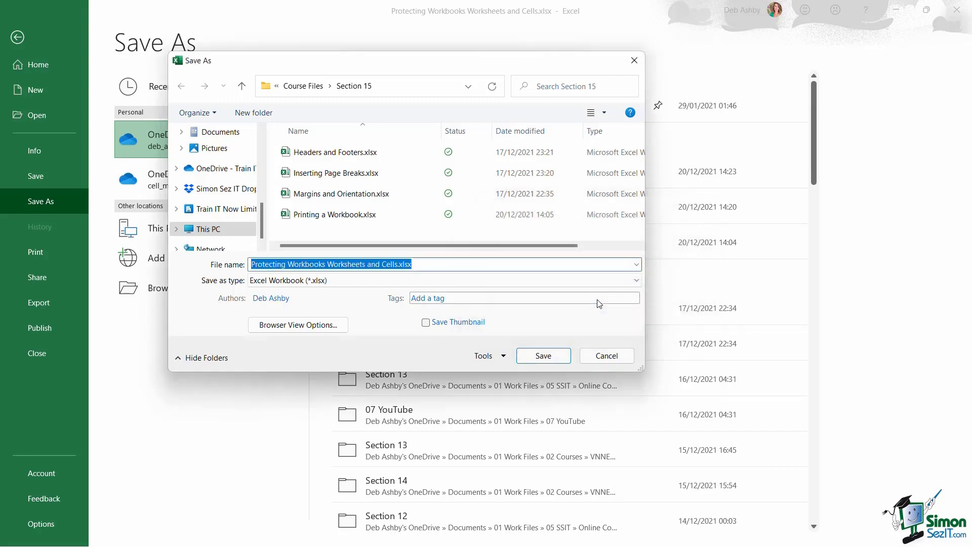
Save and close the workbook, reopen it, and enter the open and modify passwords.
click(547, 356)
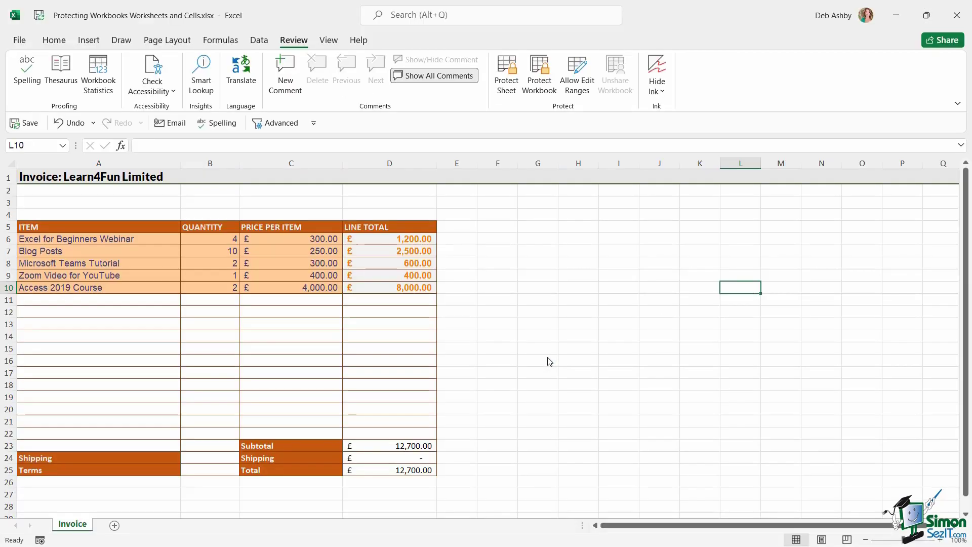
click(21, 40)
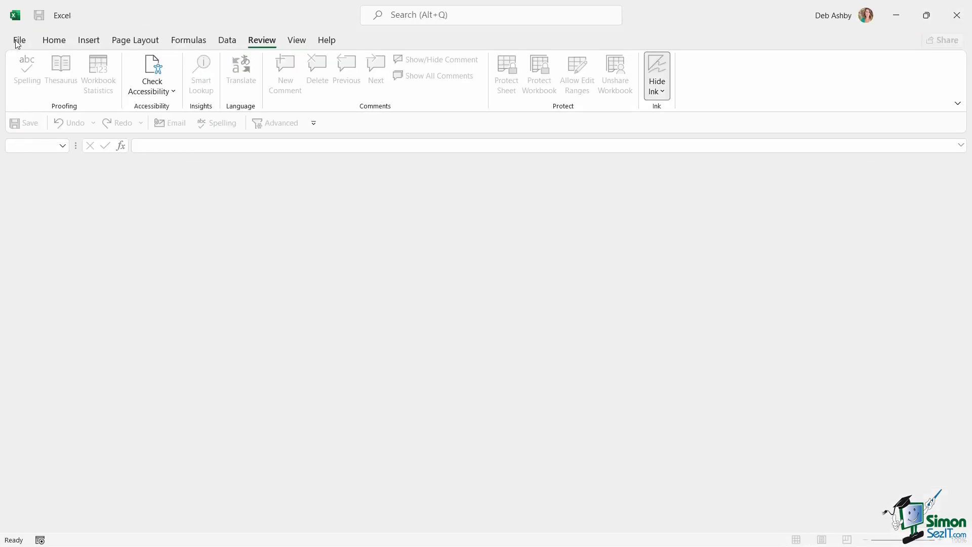
click(20, 40)
click(284, 298)
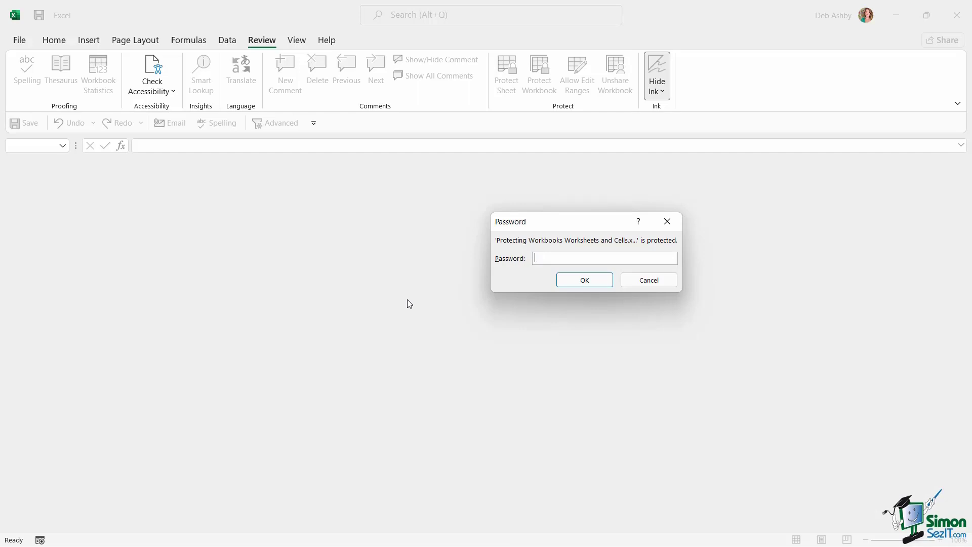
text(password)
key(Return)
text(password)
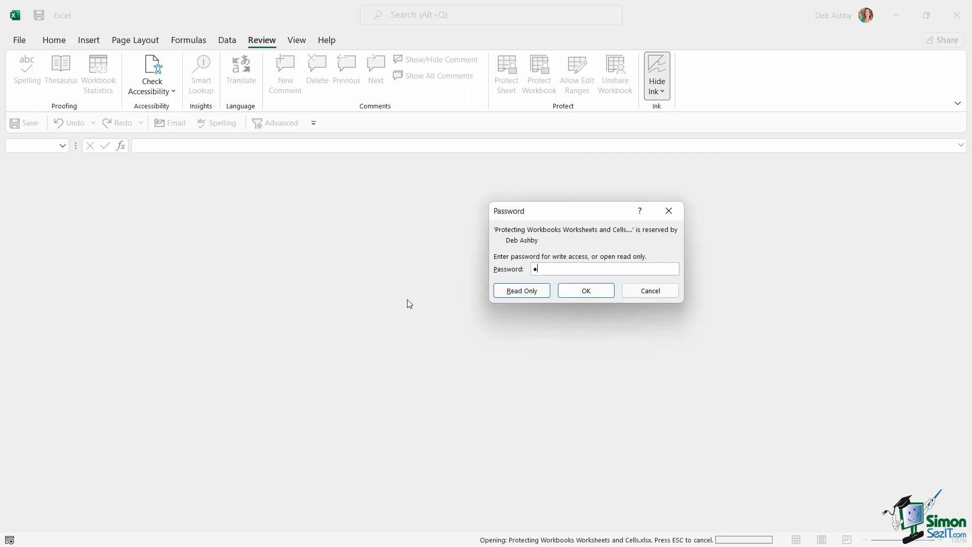